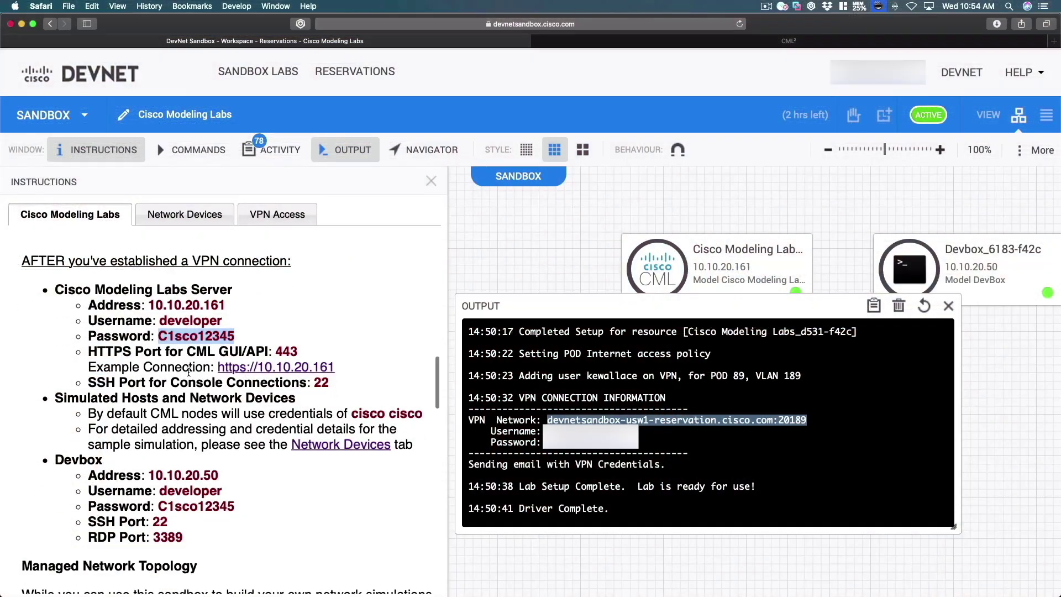
Step: Scroll through the sandbox instructions to find the CML Lab Manager address
scroll(188, 372, "down", 10)
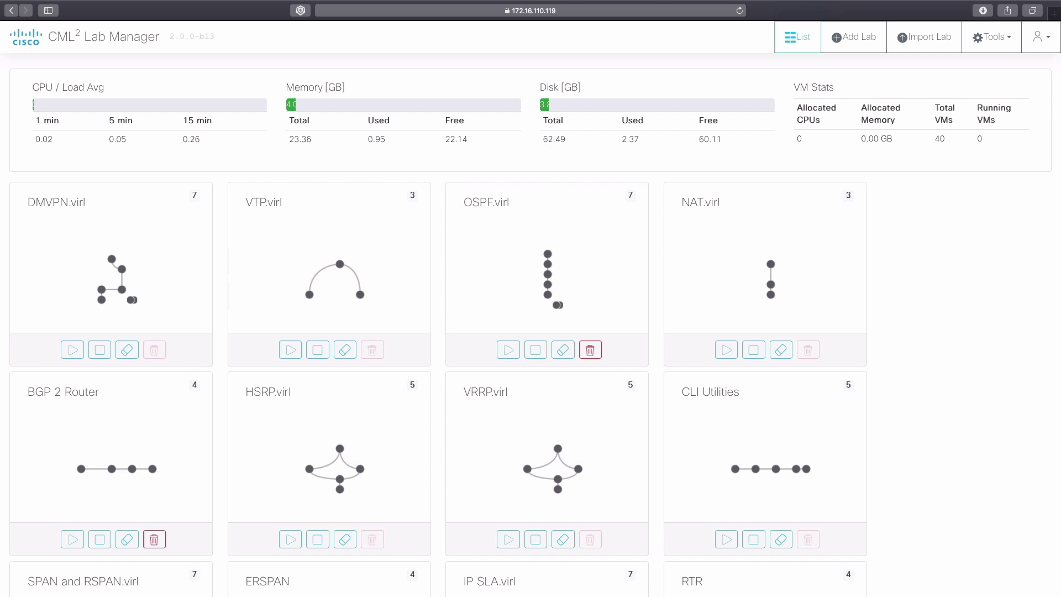
Step: Import OSPF Troubleshooting.yaml as a new lab and open it in the workbench
left_click(920, 46)
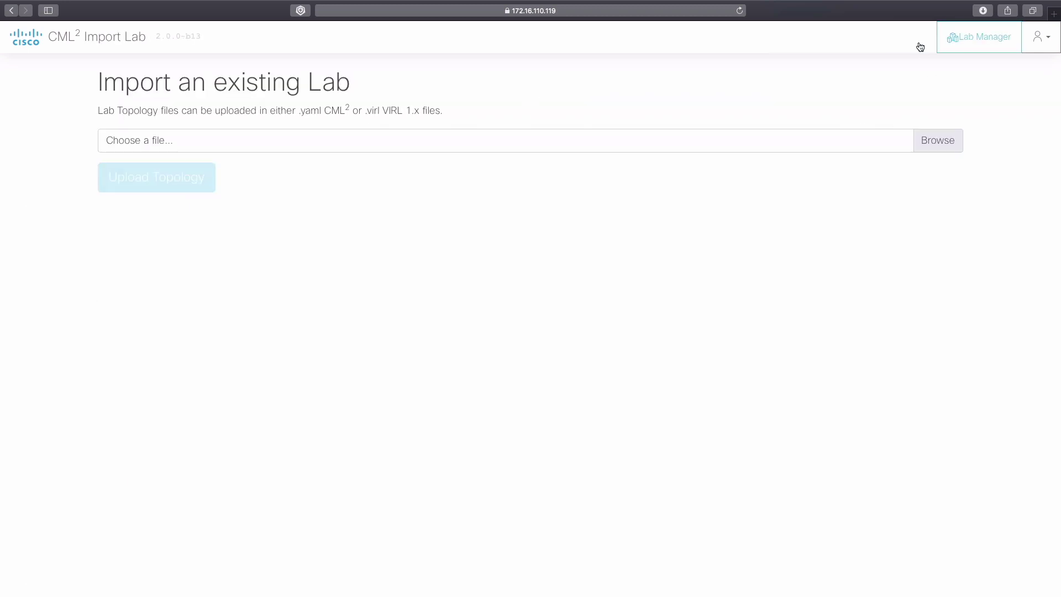
left_click(936, 141)
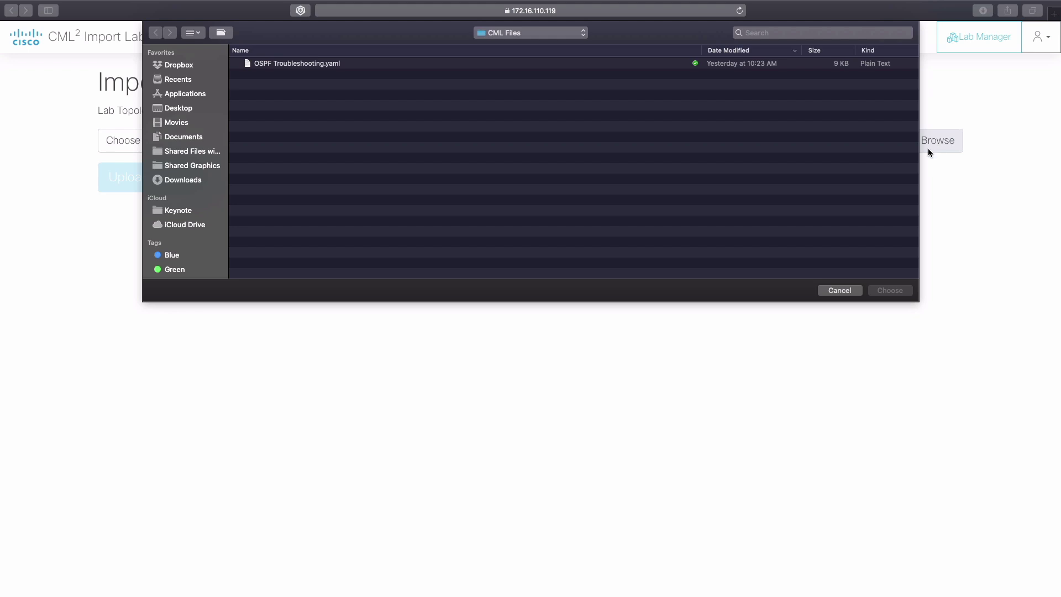
left_click(284, 66)
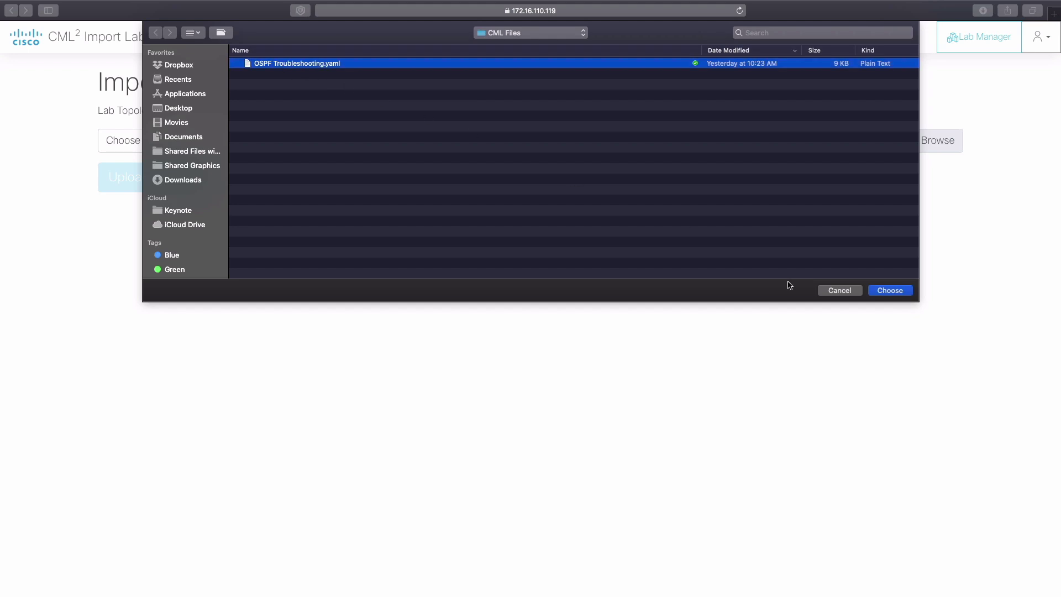
left_click(891, 291)
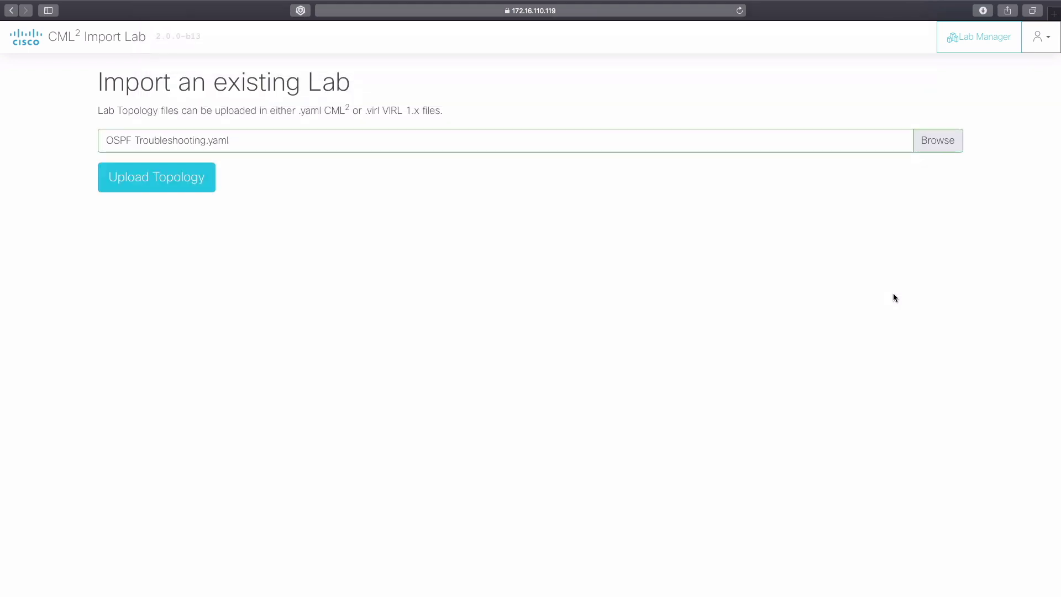
left_click(154, 175)
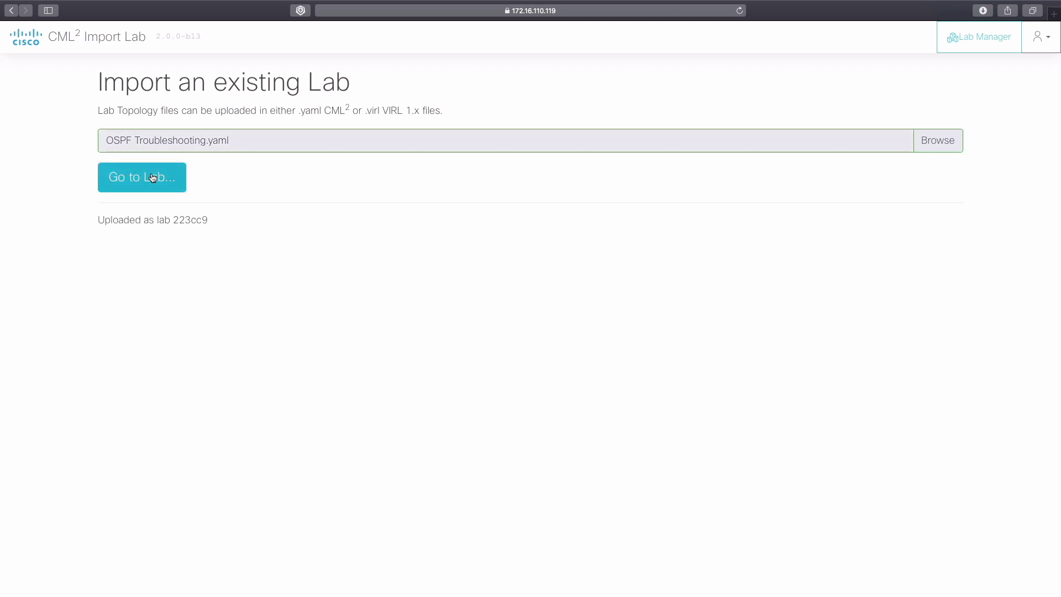
left_click(143, 184)
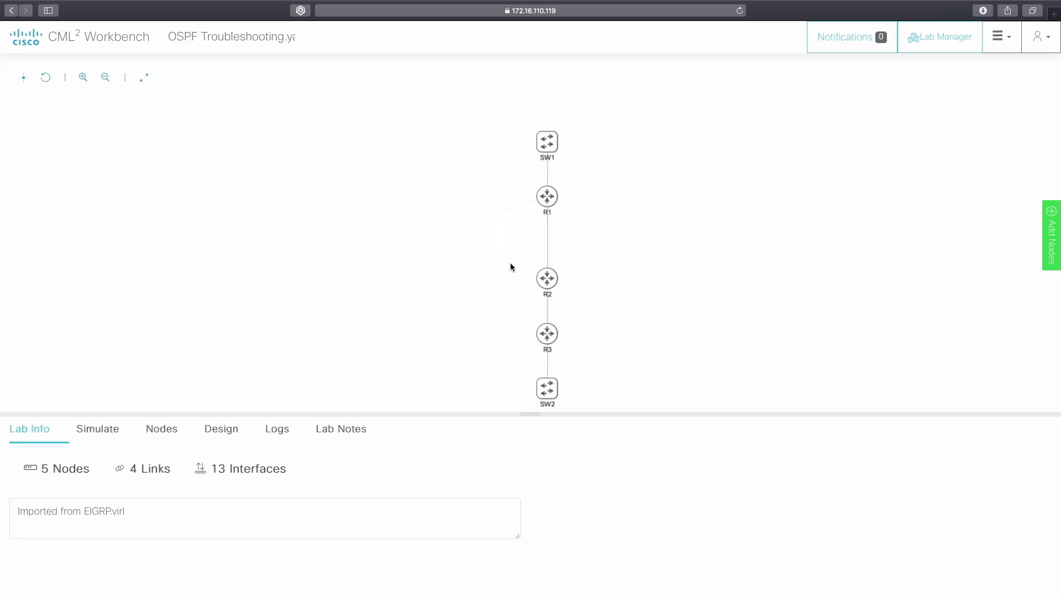
Step: Start the OSPF Troubleshooting lab from the Simulate panel
left_click(101, 431)
left_click(43, 465)
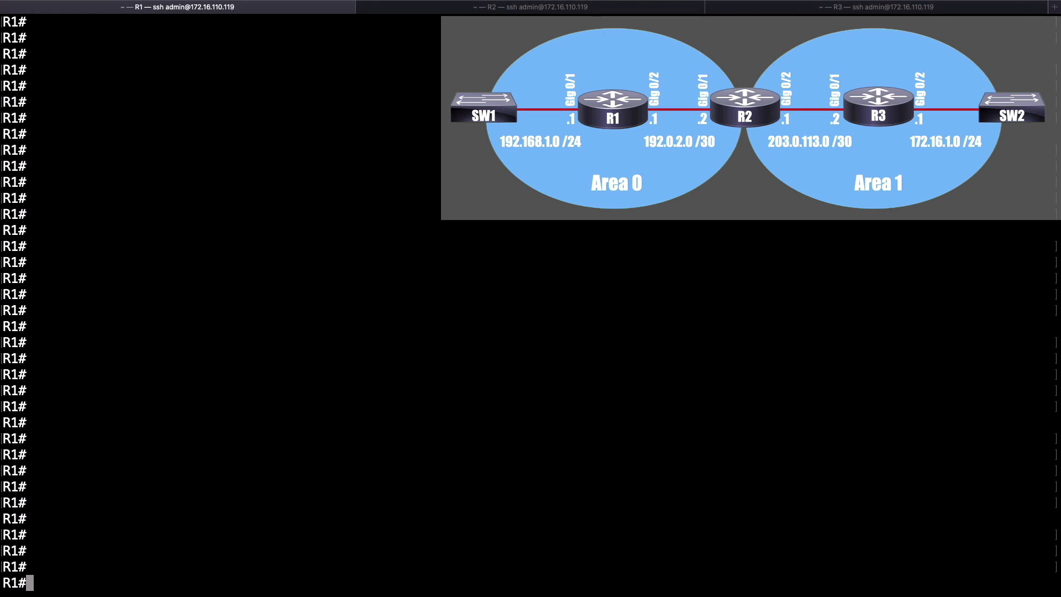
Step: On R1, show the routing table and ip protocols, highlighting OSPF process 1
type("show ip route")
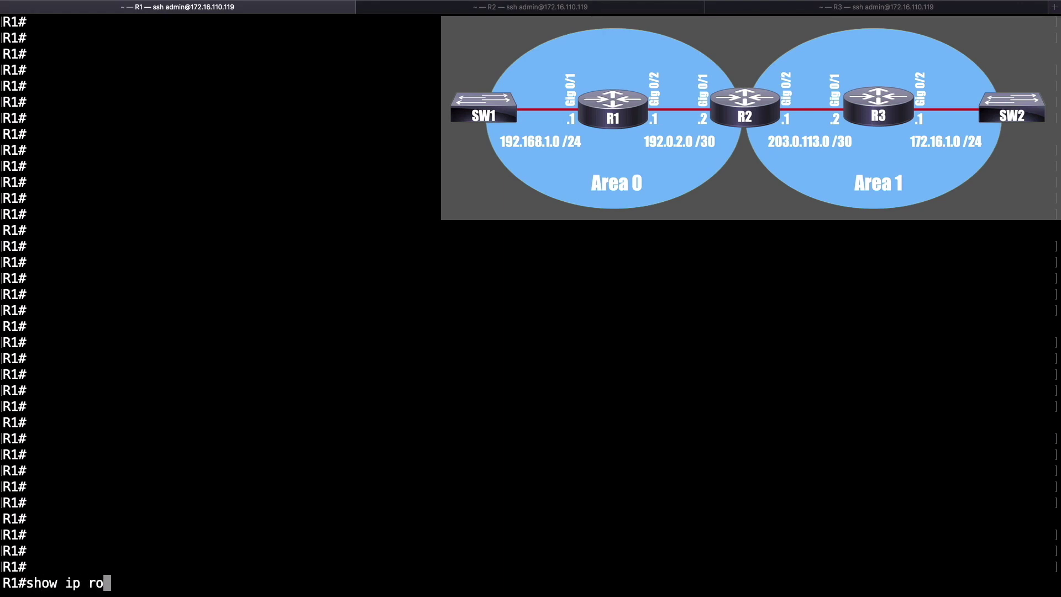
key("Return")
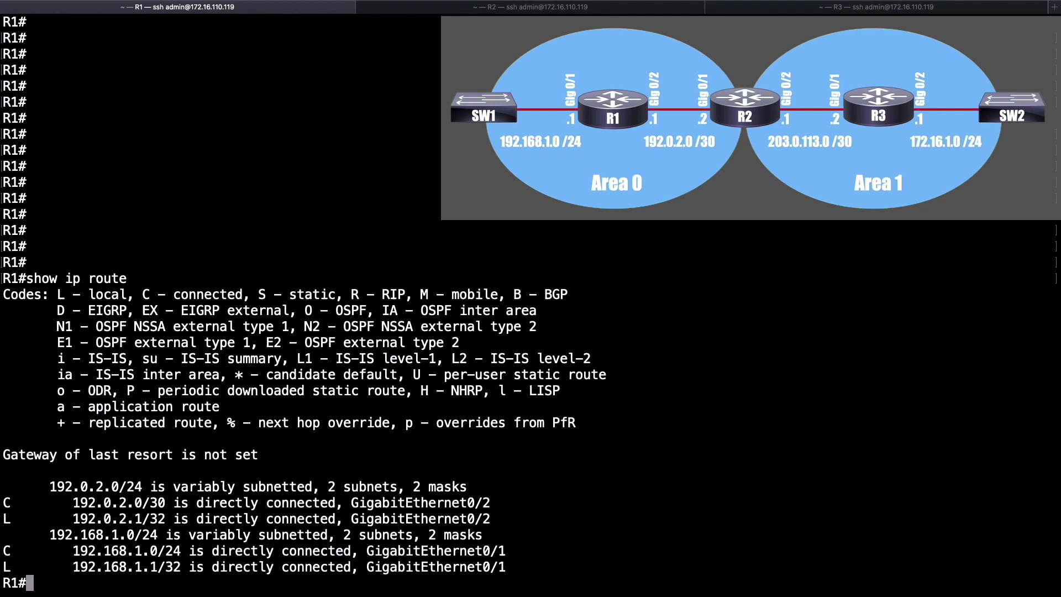
type("show ip pro")
key("Tab")
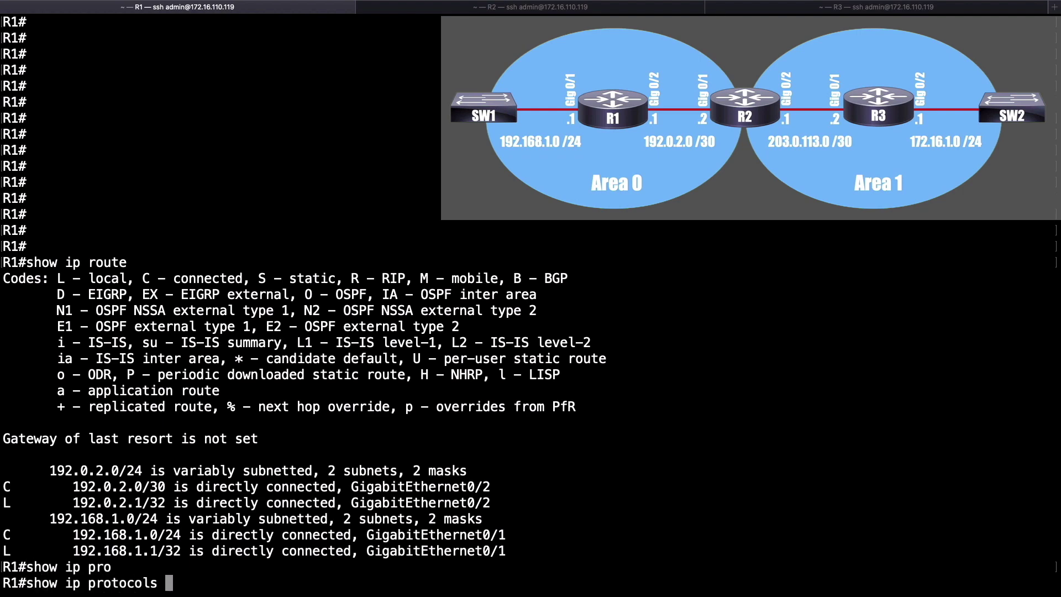
key("Return")
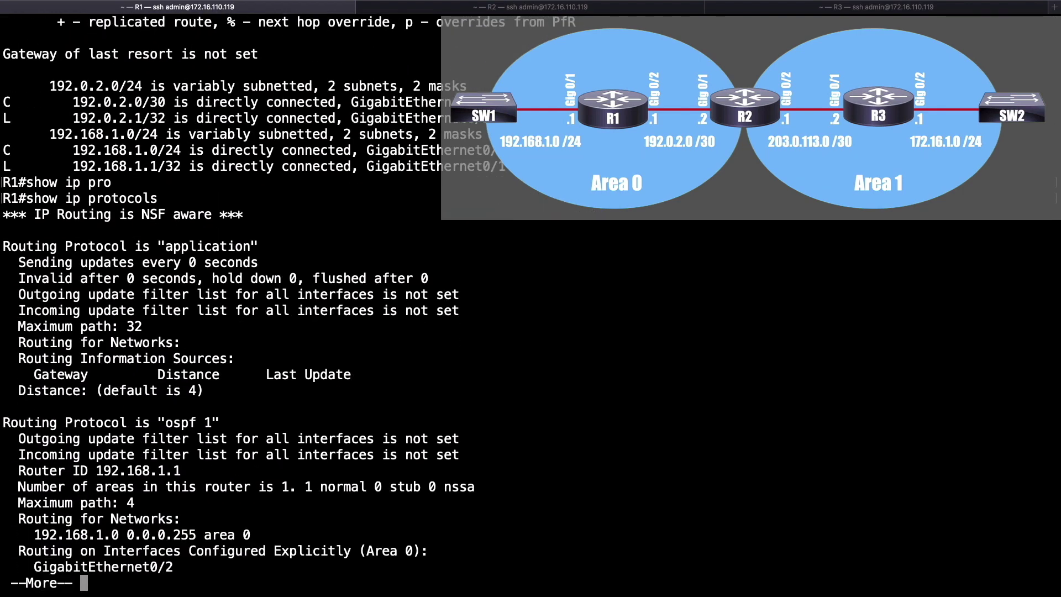
key("space")
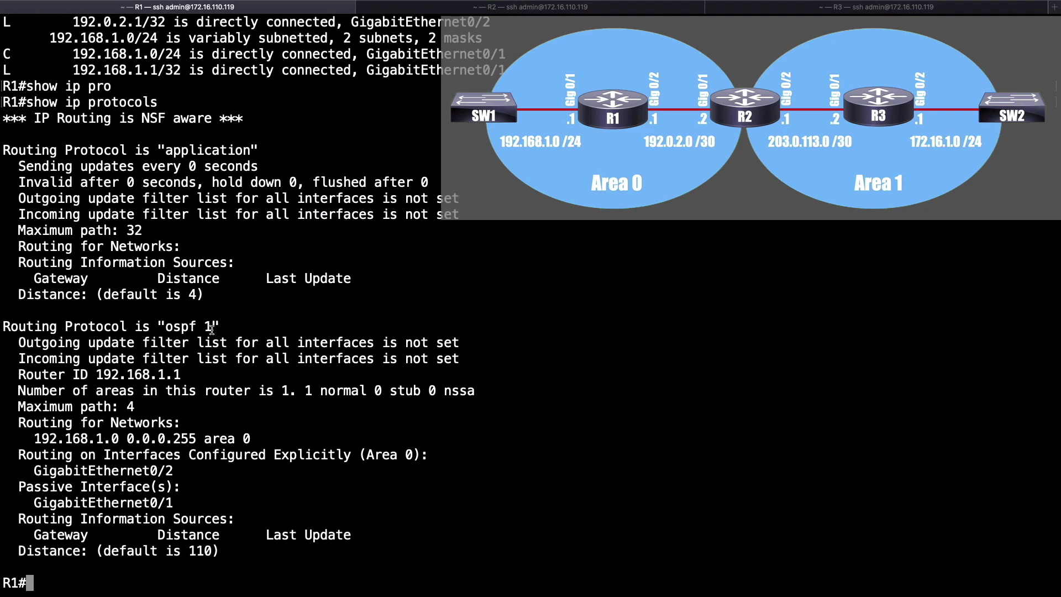
left_click_drag(213, 327, 165, 330)
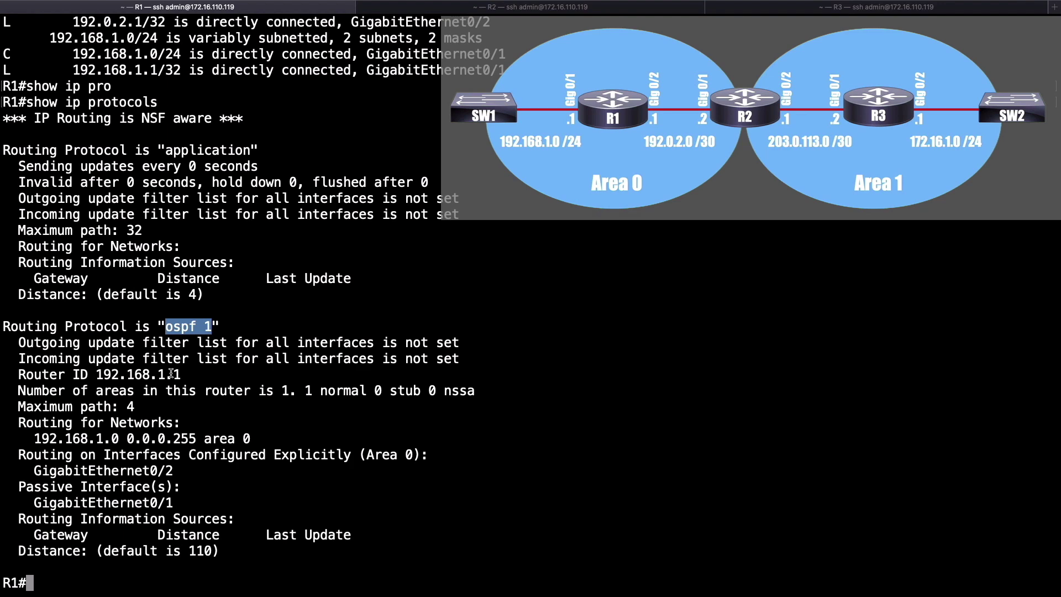
Step: List R1's running configuration, paging down to the passive GigabitEthernet0/1 entry
type("show run")
key("Return")
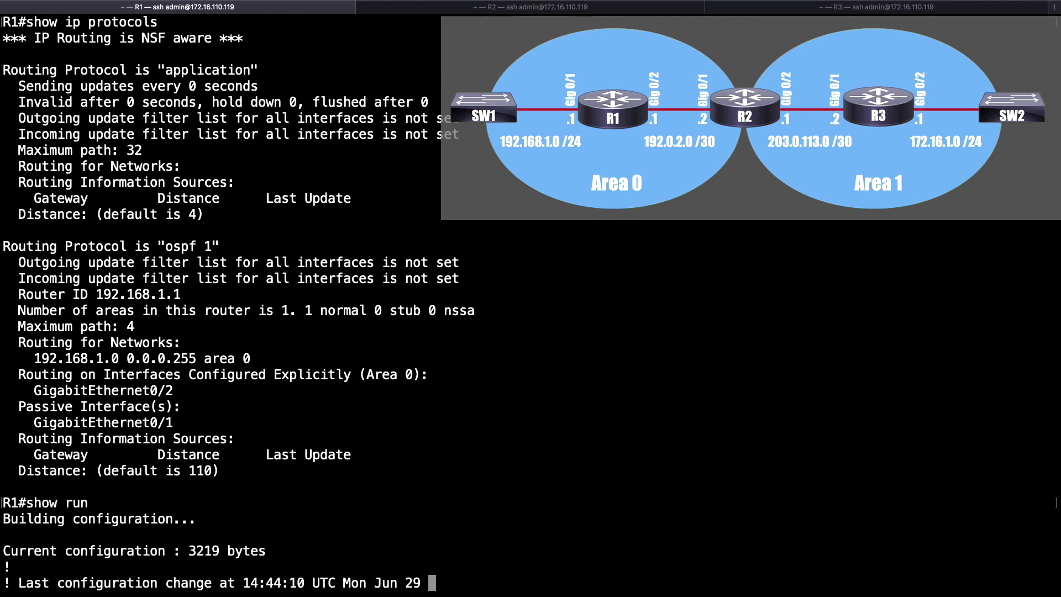
key("space")
key("space")
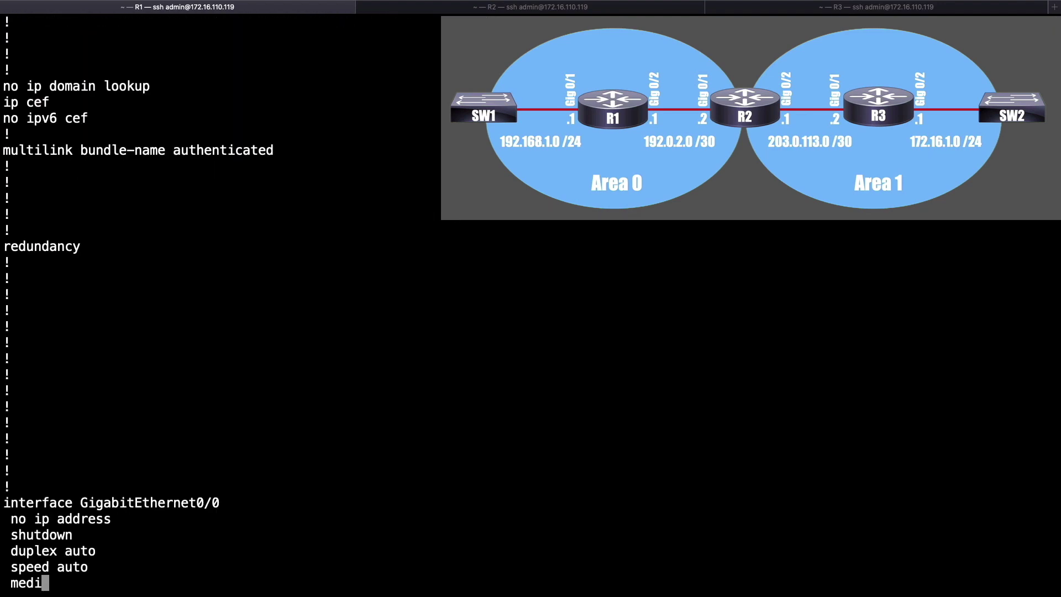
key("space")
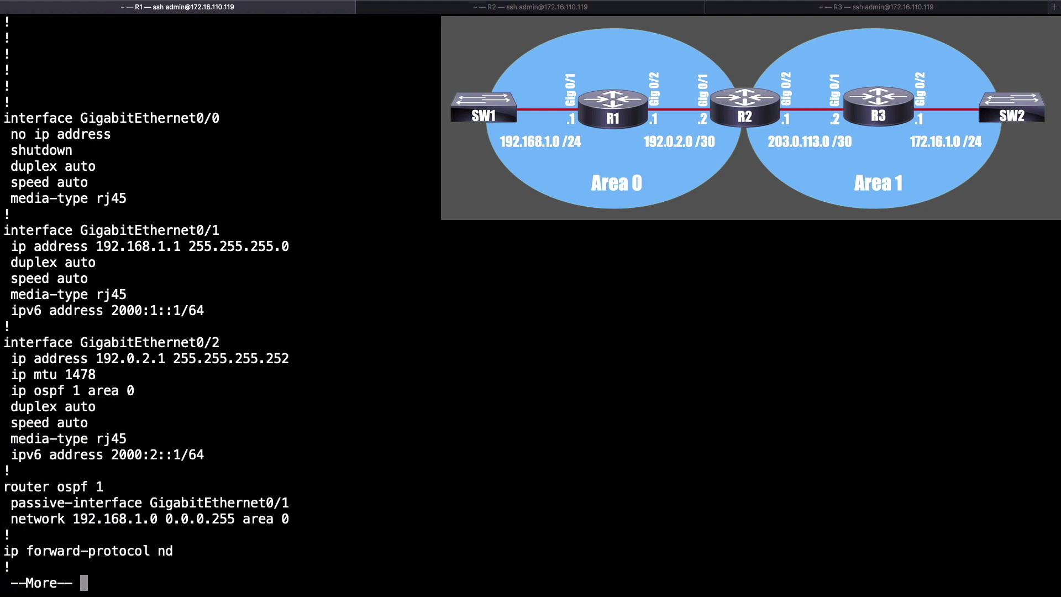
key("Return")
key("Return")
key("Return")
key("Return")
key("Return")
key("Return")
key("Return")
key("Return")
key("Return")
key("Return")
key("Return")
key("Return")
key("Return")
key("Return")
key("Return")
key("Return")
key("Return")
key("Return")
key("Return")
key("Return")
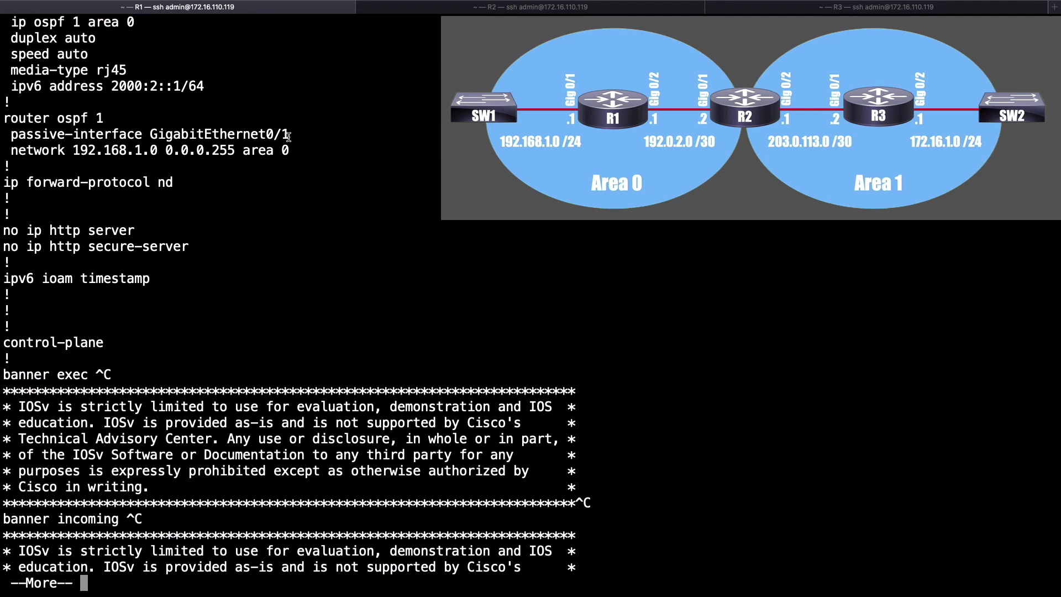
left_click_drag(289, 135, 146, 133)
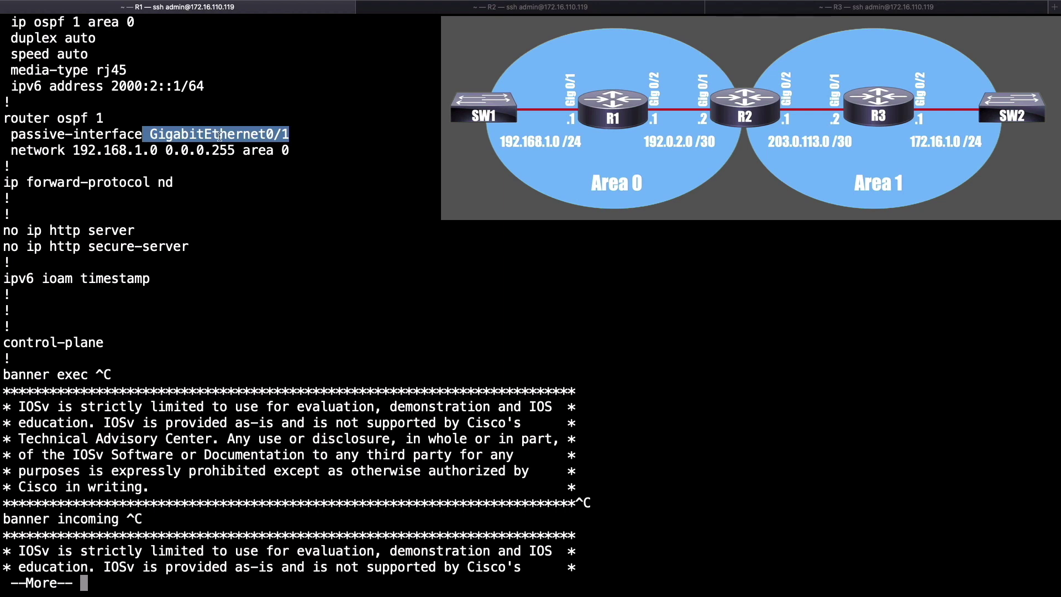
Step: Scroll back to R1's interface section and highlight the ip ospf 1 area 0 statement
scroll(219, 135, "up", 1)
left_click_drag(302, 165, 13, 165)
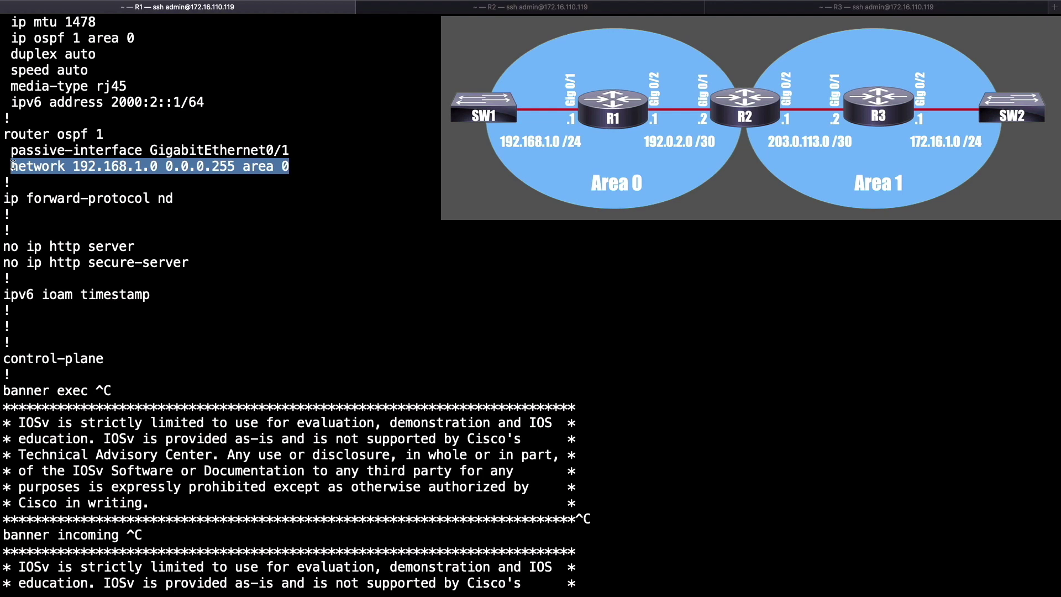
scroll(214, 223, "up", 5)
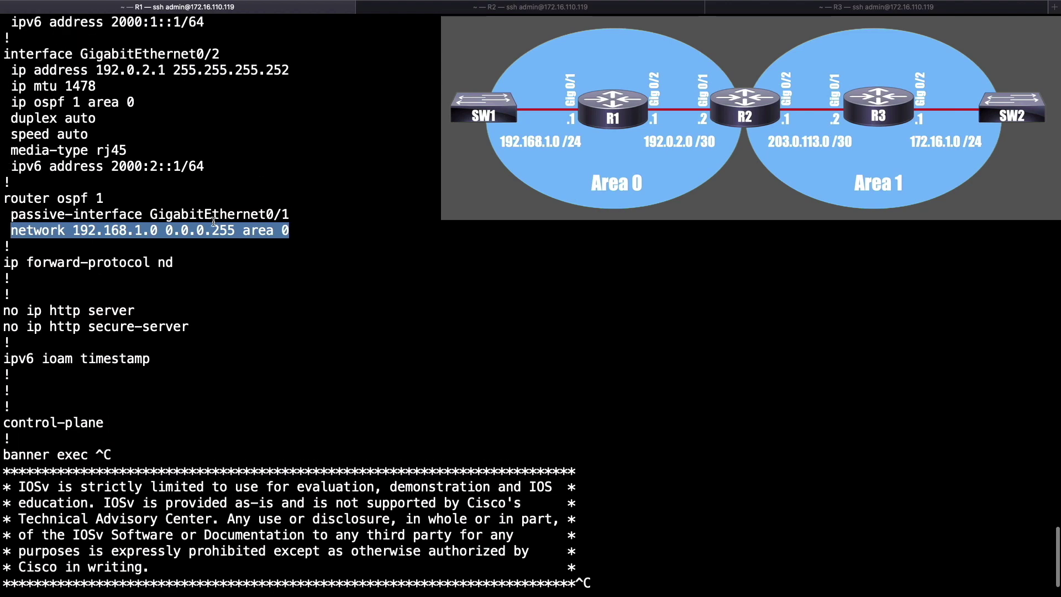
scroll(214, 222, "up", 1)
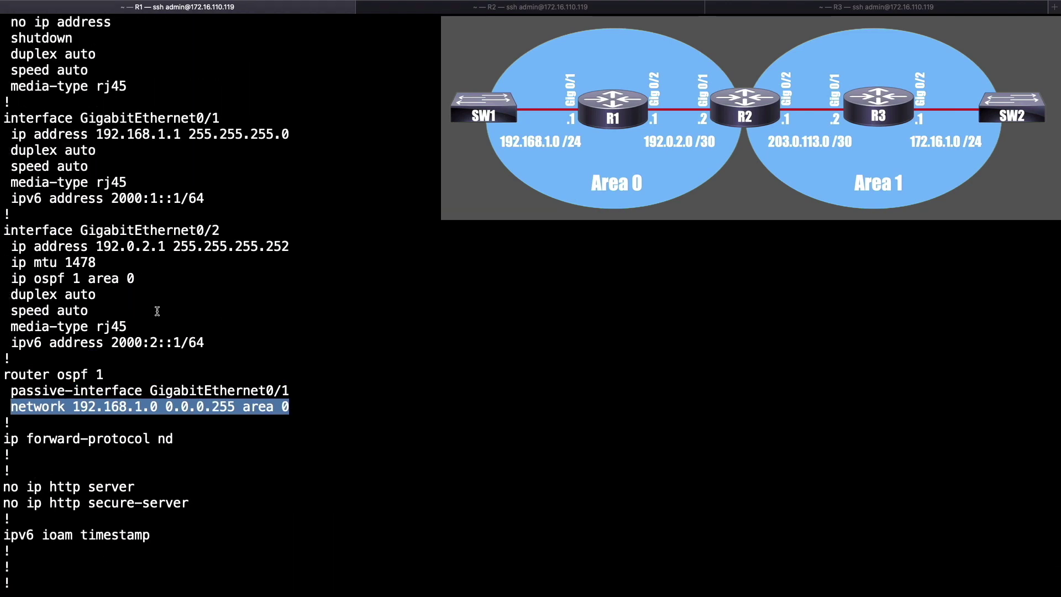
left_click_drag(144, 279, 7, 280)
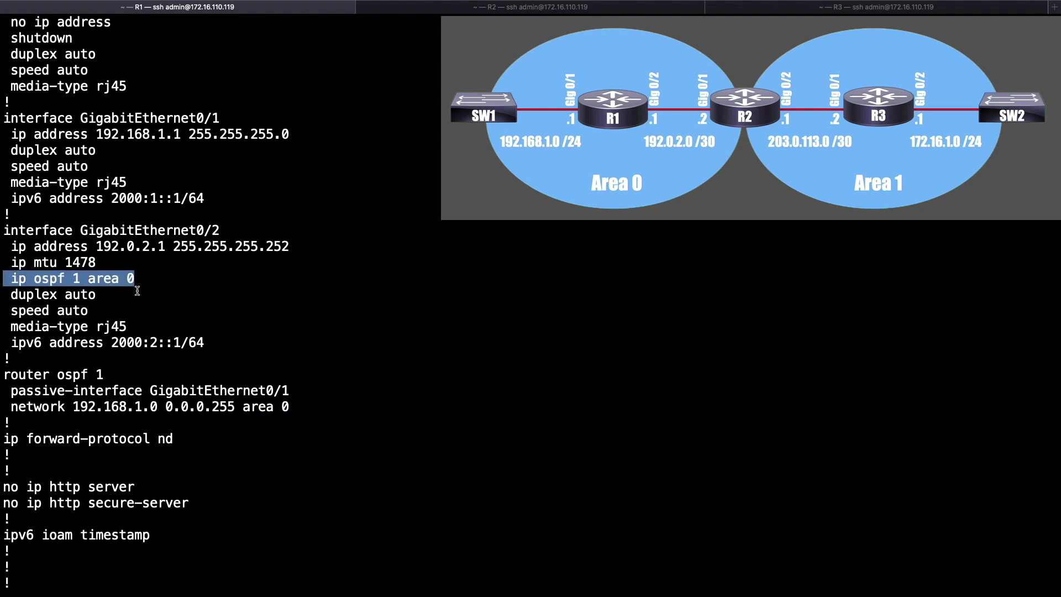
left_click(93, 282)
double_click(75, 278)
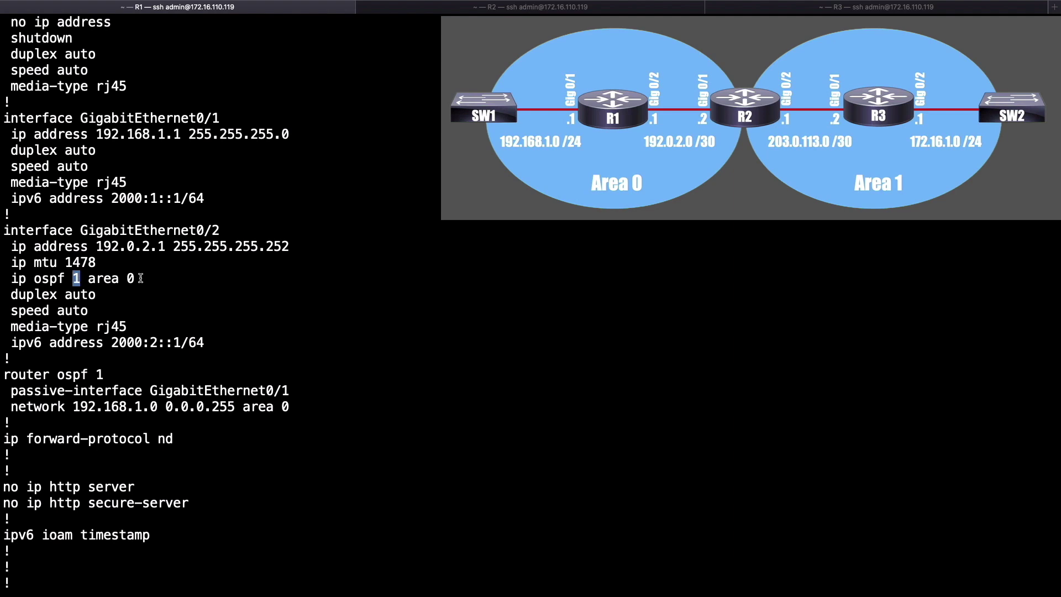
left_click_drag(135, 279, 86, 278)
left_click(481, 8)
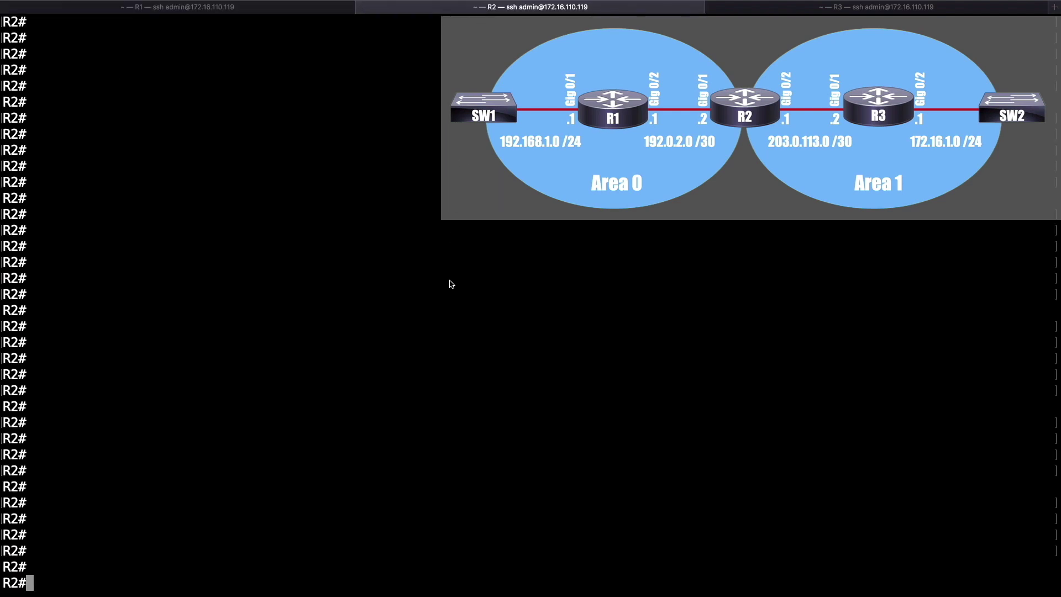
Step: On R2, run show ip protocols and highlight OSPF process 2
type("show ip ")
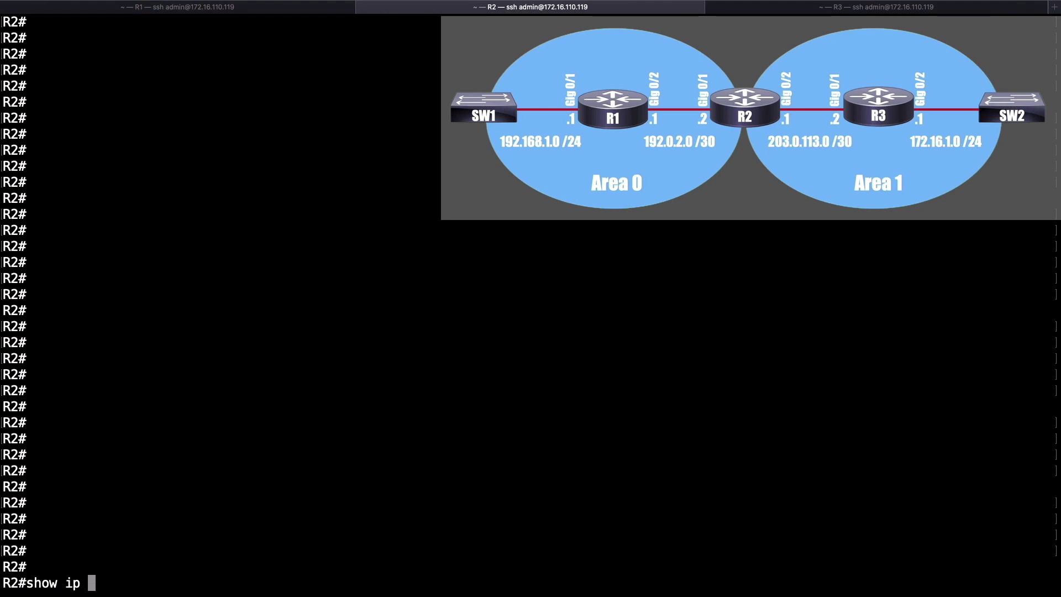
type("pro")
key("Tab")
key("Return")
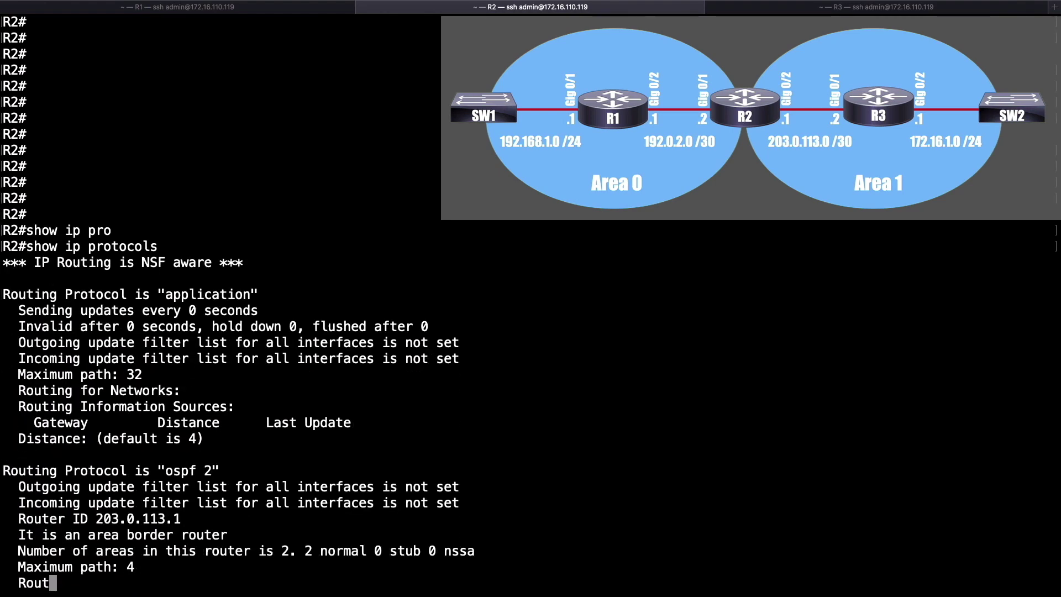
key("space")
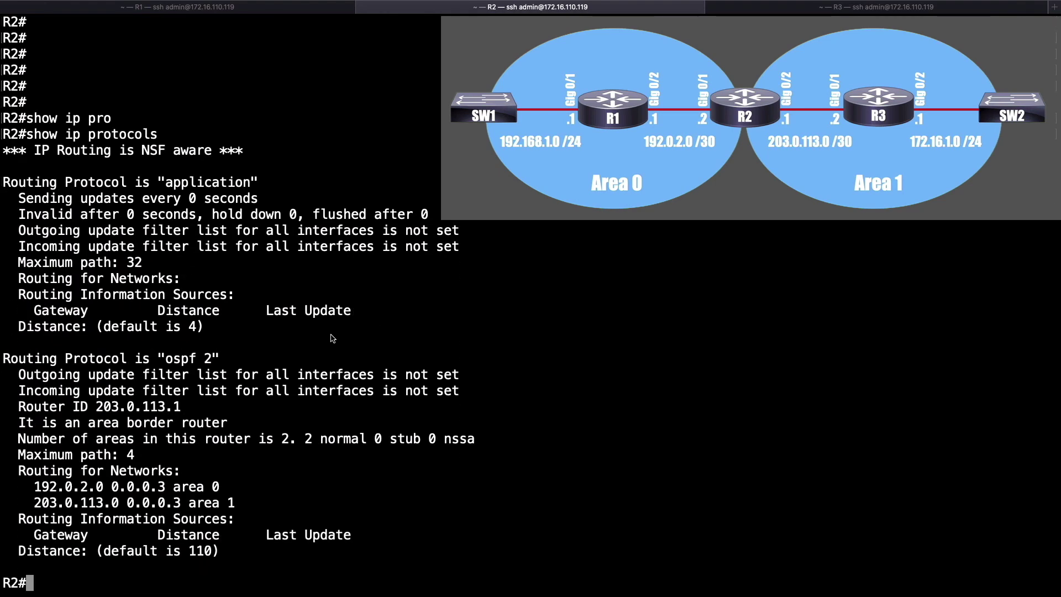
left_click_drag(214, 359, 167, 358)
left_click(804, 11)
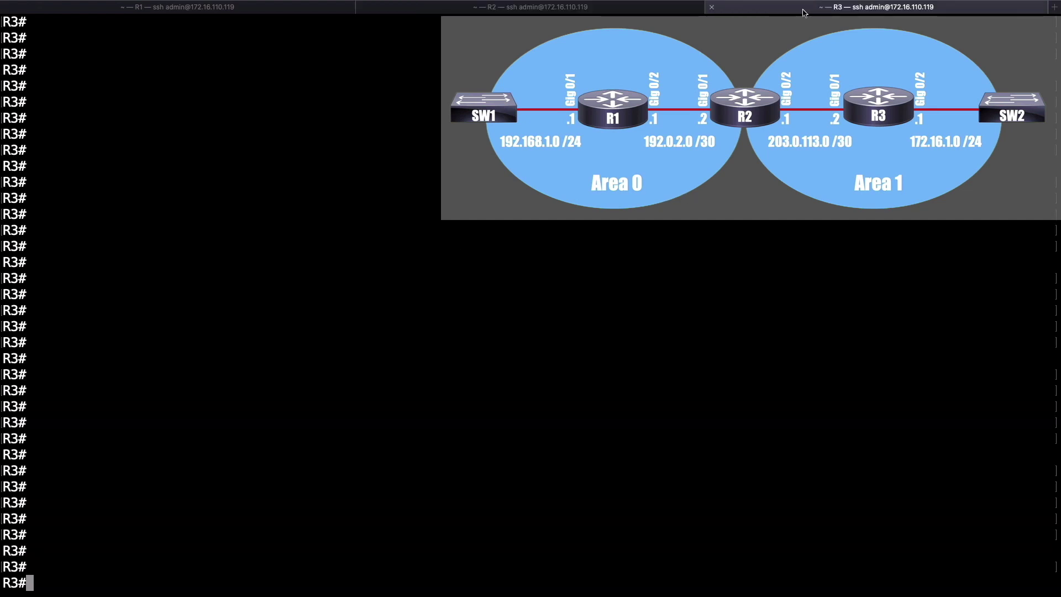
Step: On R3, run 'show run | s router ospf' and highlight the network and passive GigabitEthernet0/1 lines
type("show run ")
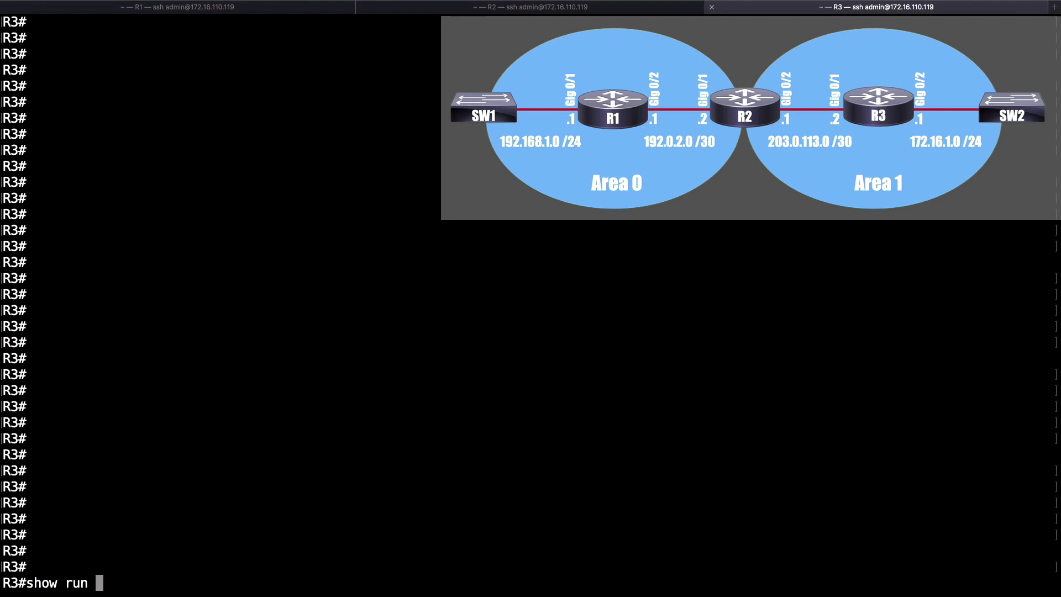
type("| s router ")
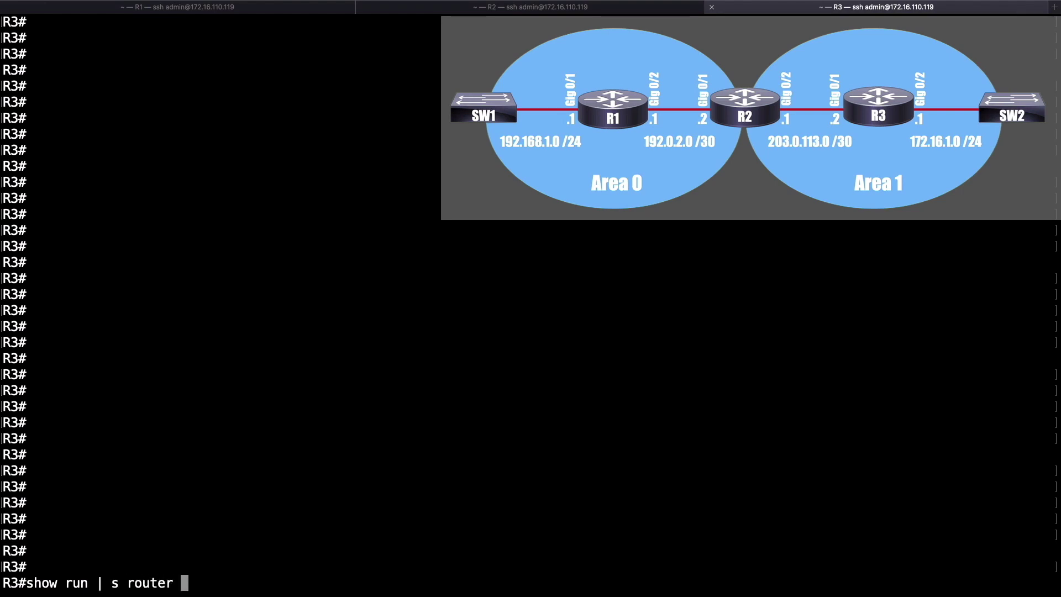
type("ospf")
key("Return")
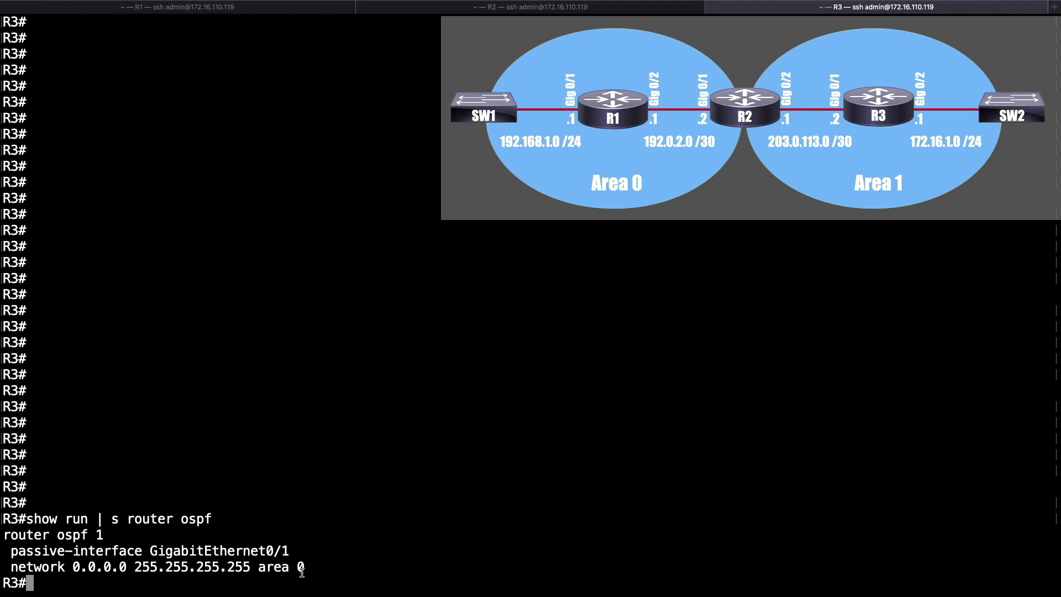
left_click_drag(308, 568, 19, 559)
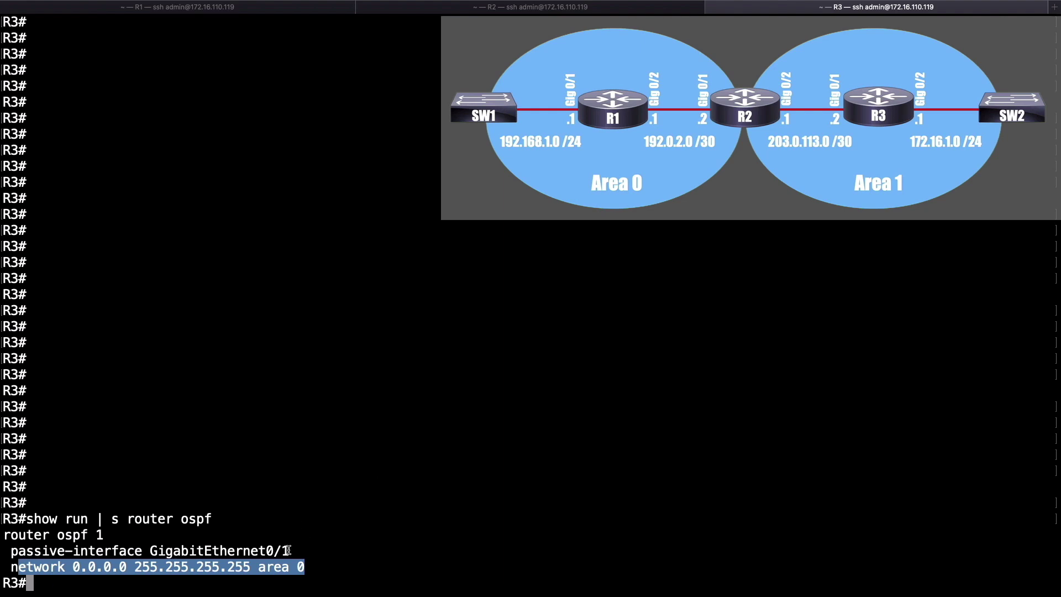
left_click_drag(288, 551, 151, 552)
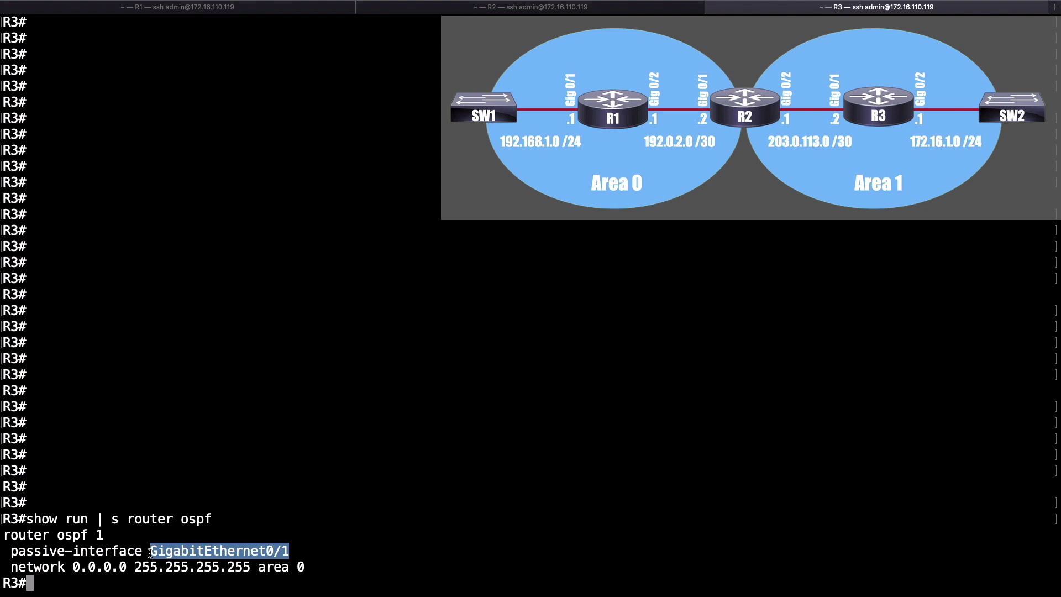
Step: Under R3's router ospf 1, remove passive-interface from GigabitEthernet0/1
type("conf term")
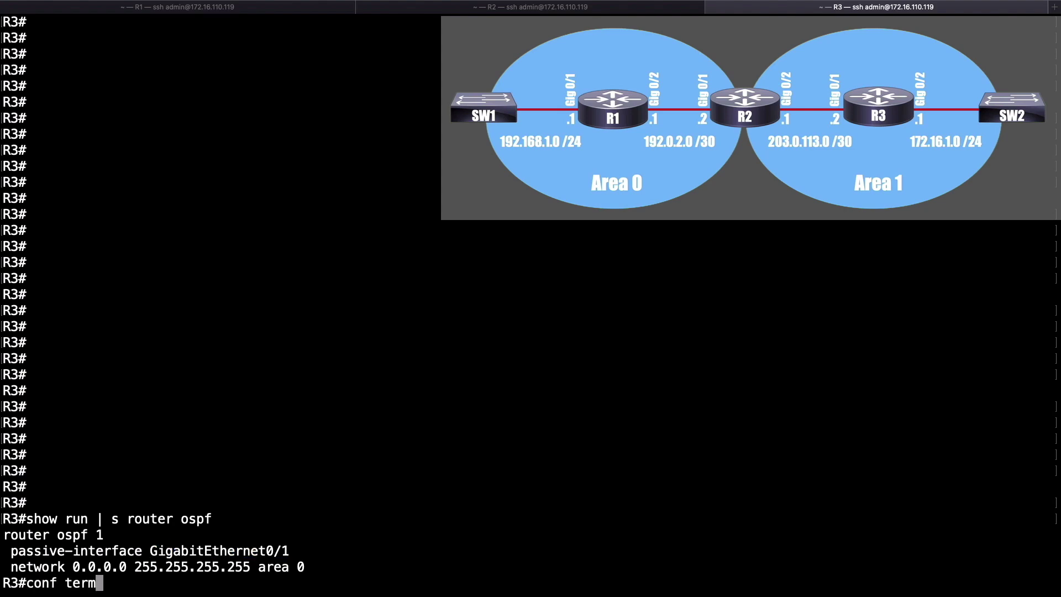
key("Return")
type("router ")
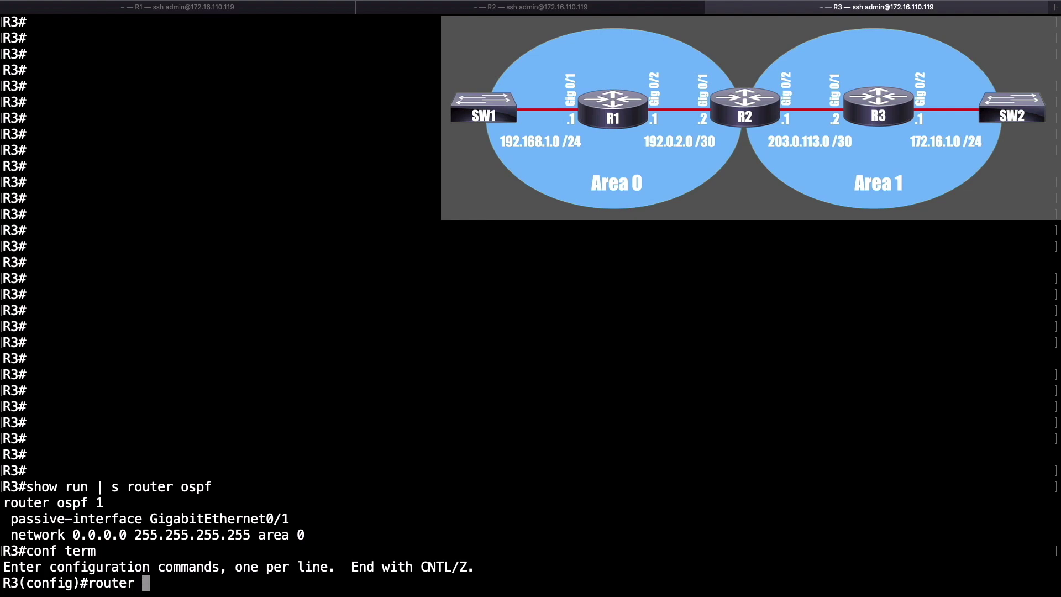
type("ospf 1")
key("Return")
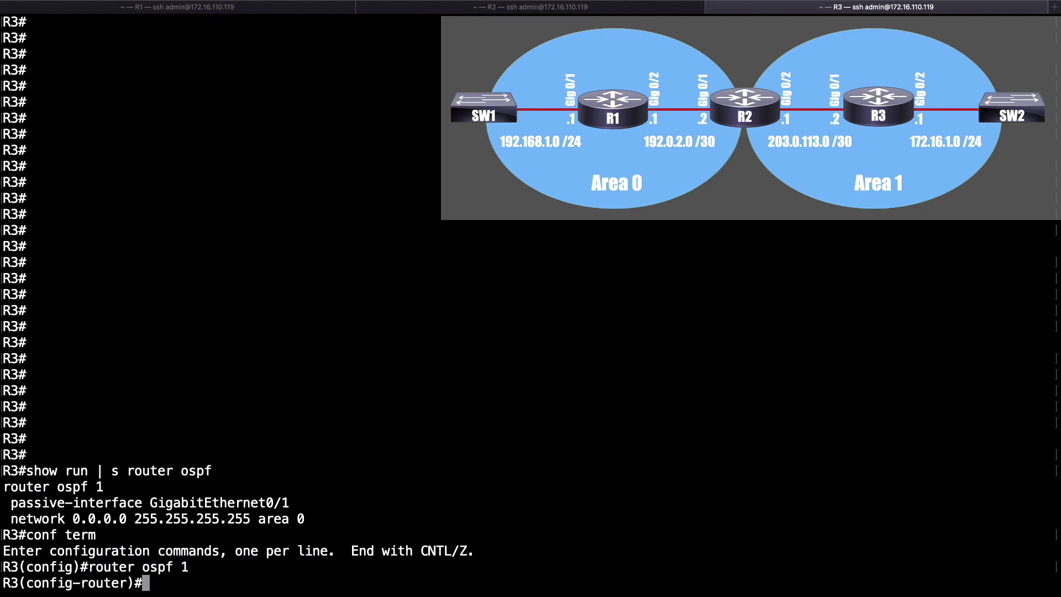
type("no")
left_click_drag(289, 499, 13, 503)
type("passive-interface GigabitEthernet0/1")
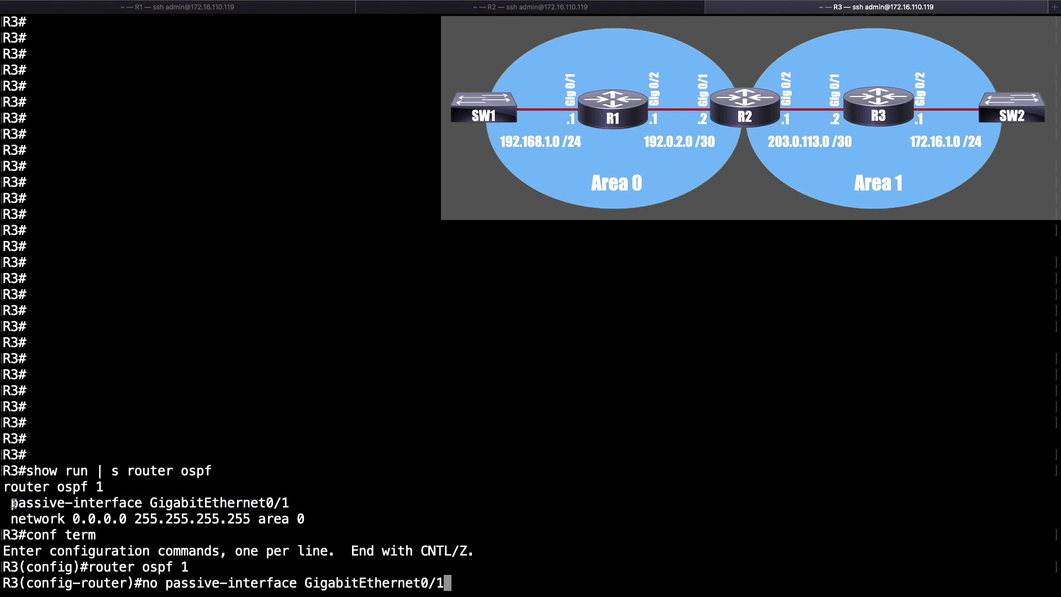
key("Return")
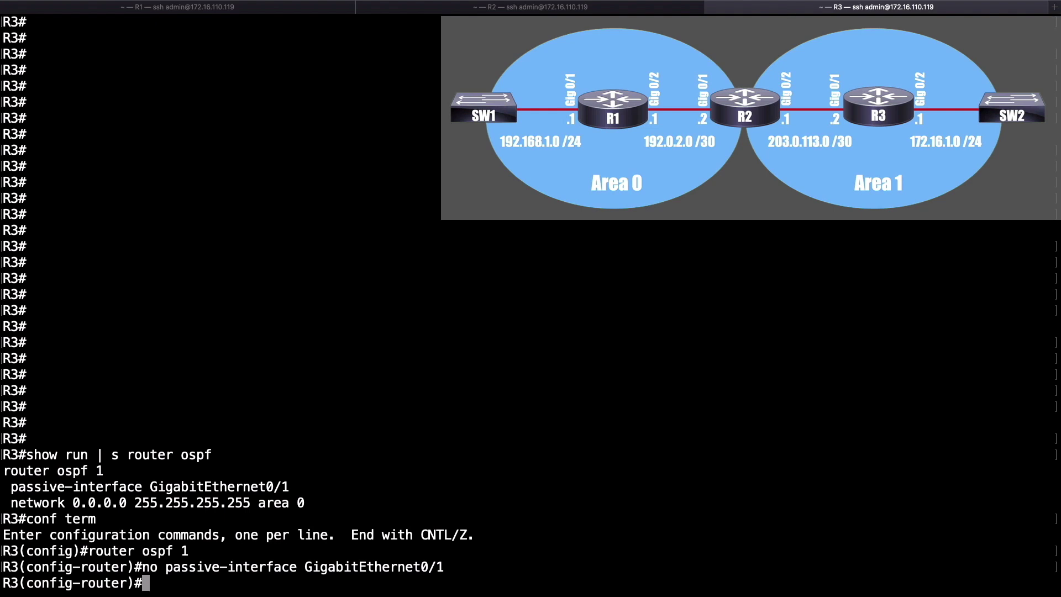
Step: Make gig 0/2 a passive interface and exit configuration mode
type("passi")
key("Tab")
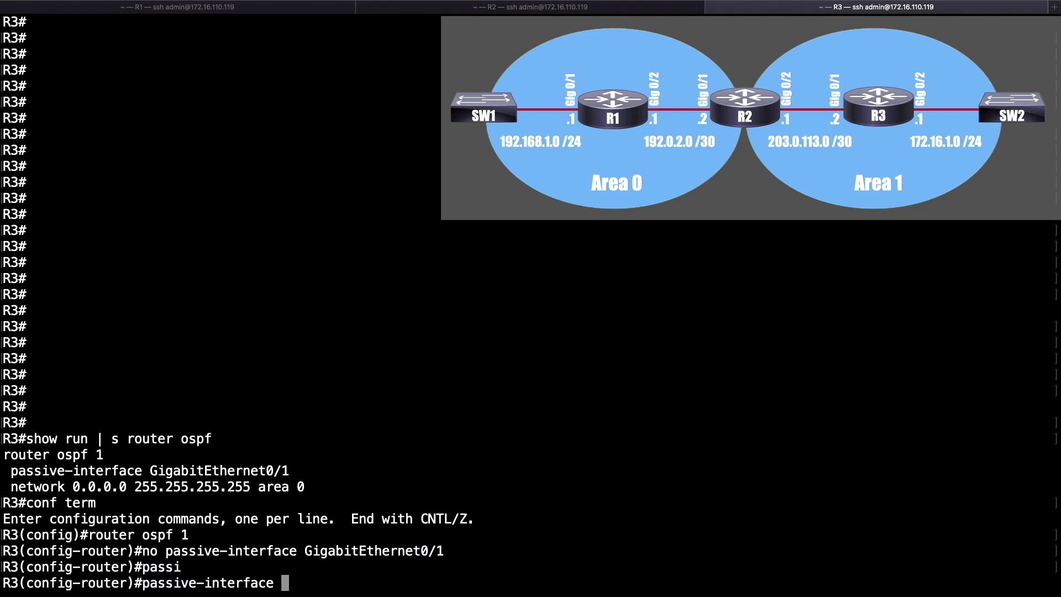
type("gig 0/2")
key("Return")
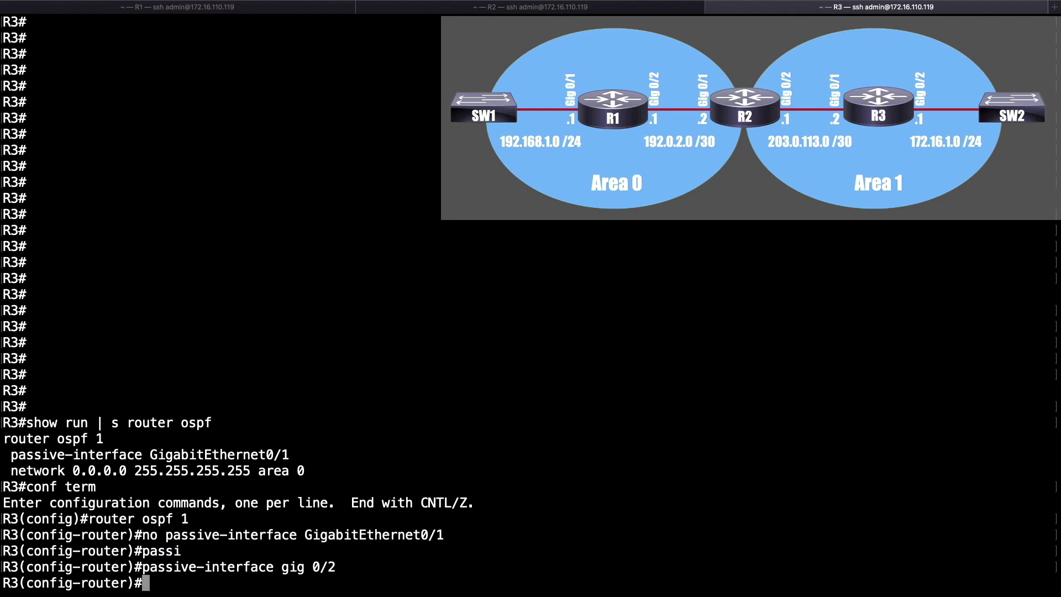
type("end")
key("Return")
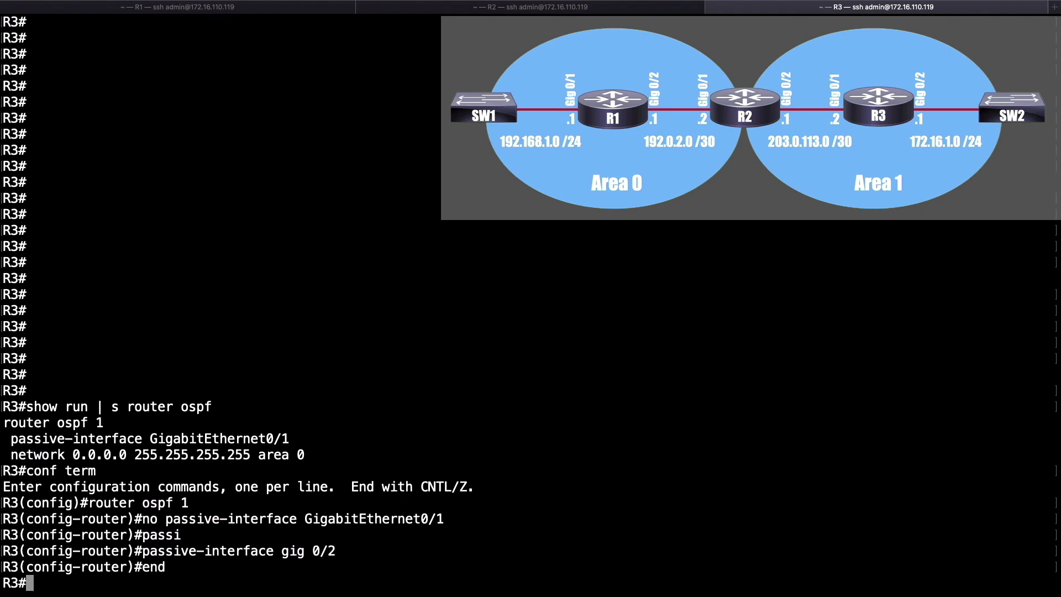
Step: Page through R3's running configuration to verify only GigabitEthernet0/2 is passive
type("show run")
key("Return")
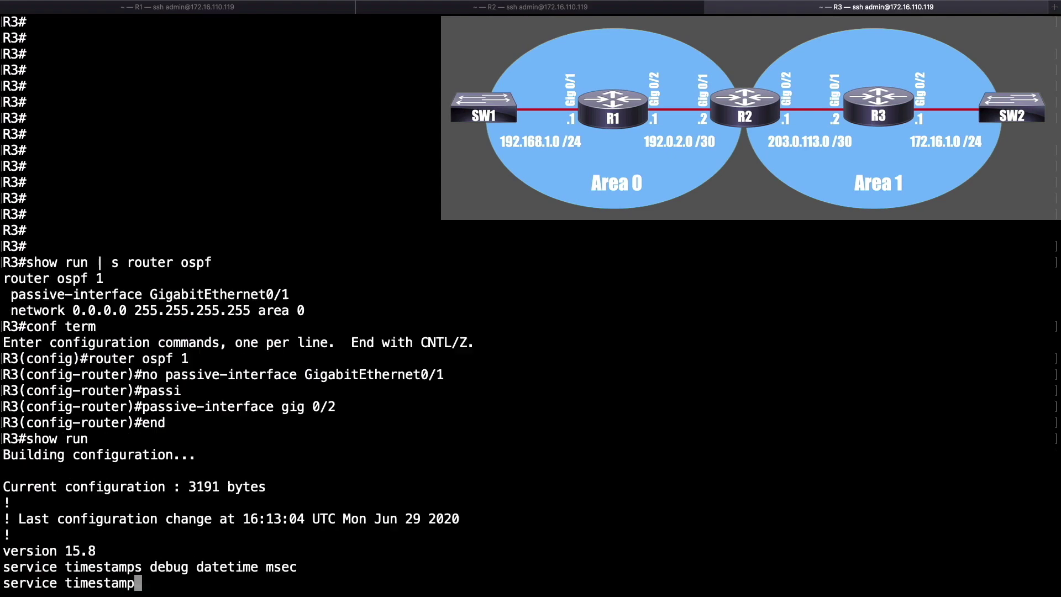
key("space")
key("space")
key("space")
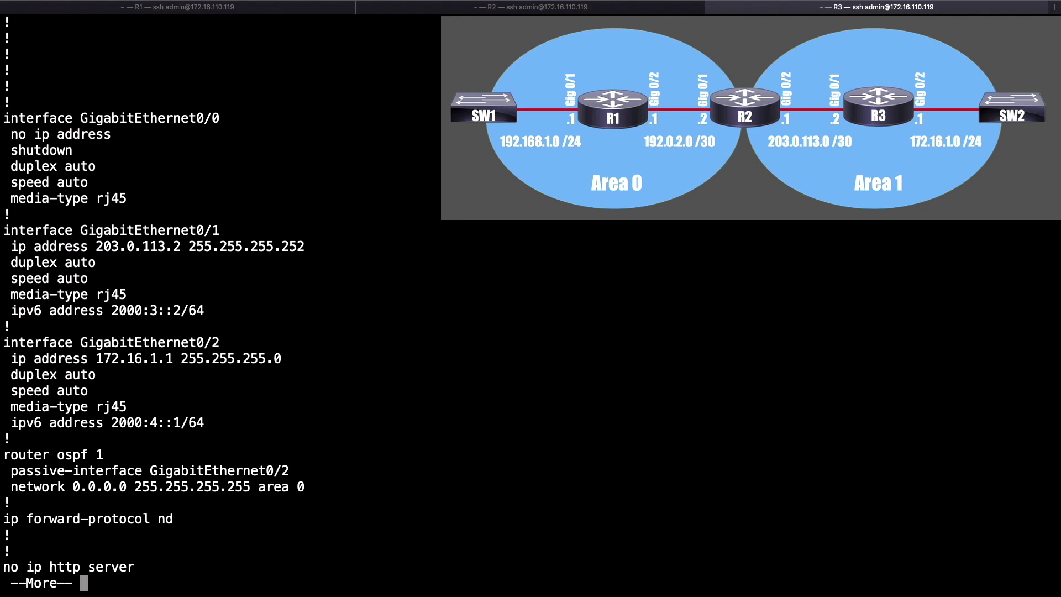
key("q")
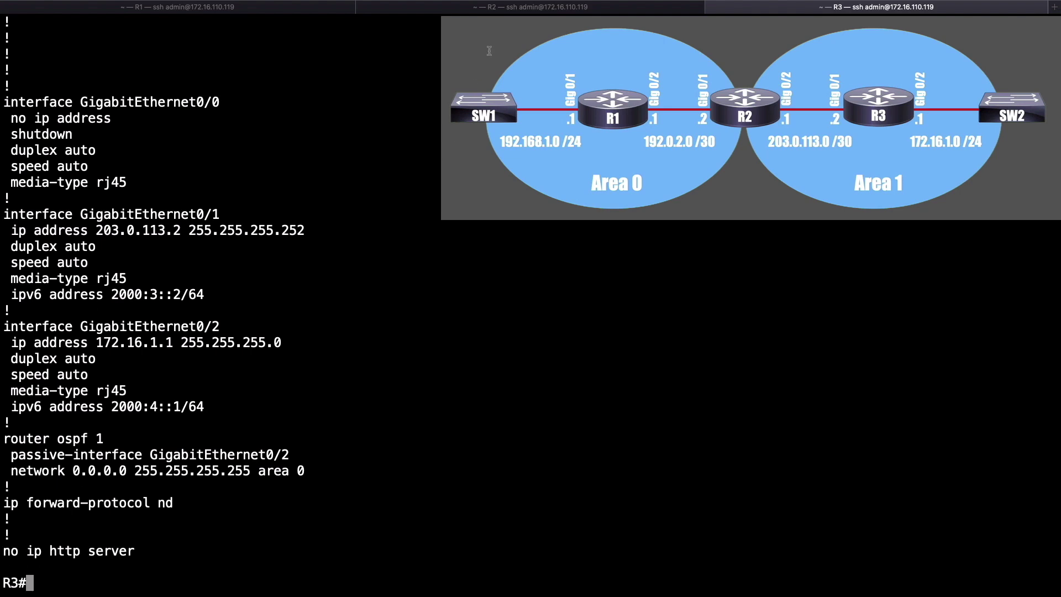
Step: On R2, list OSPF neighbors (none) and CDP neighbors (R3 on Gig 0/2, R1 on Gig 0/1)
left_click(512, 8)
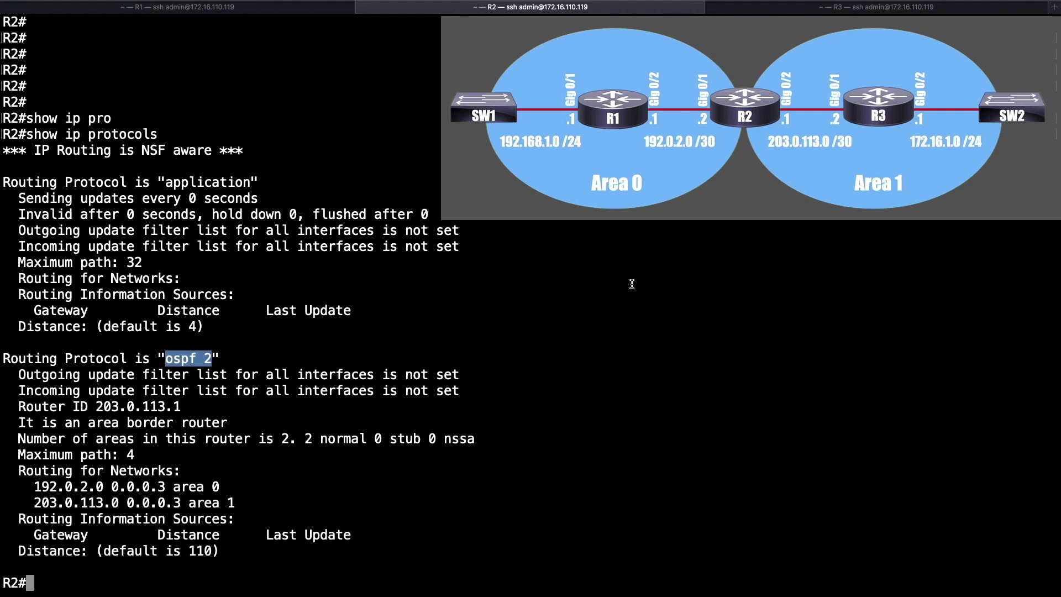
type("show ip osp")
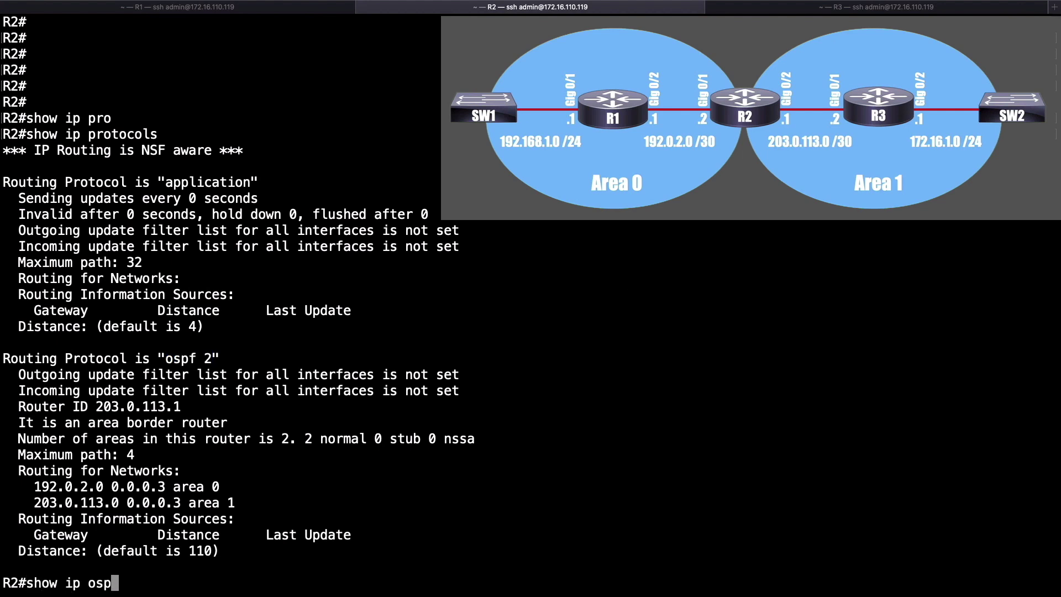
type("f nei")
key("Tab")
key("Return")
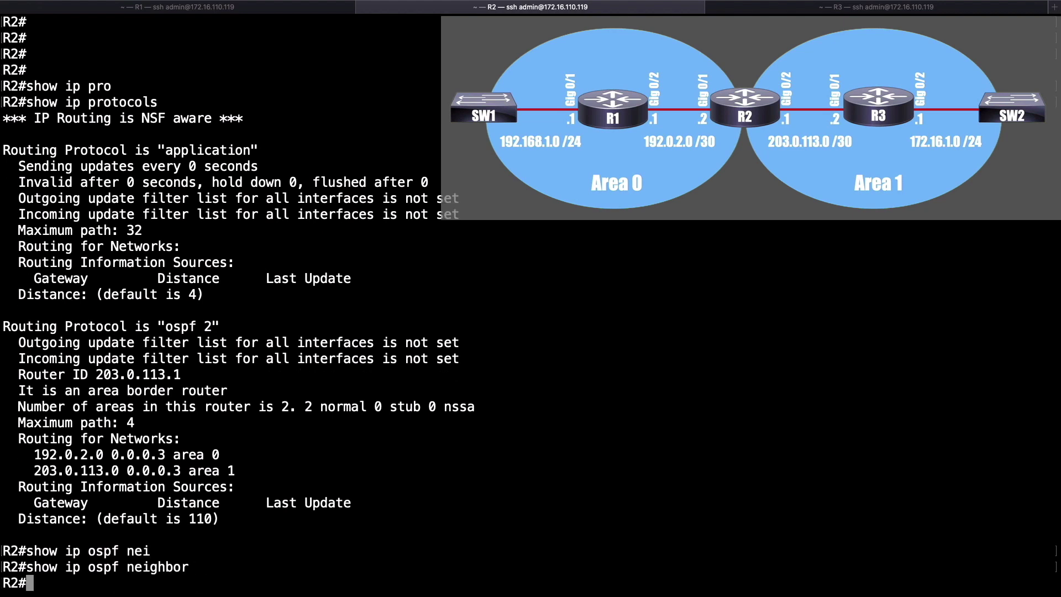
type("show cdp nei")
key("Tab")
key("Return")
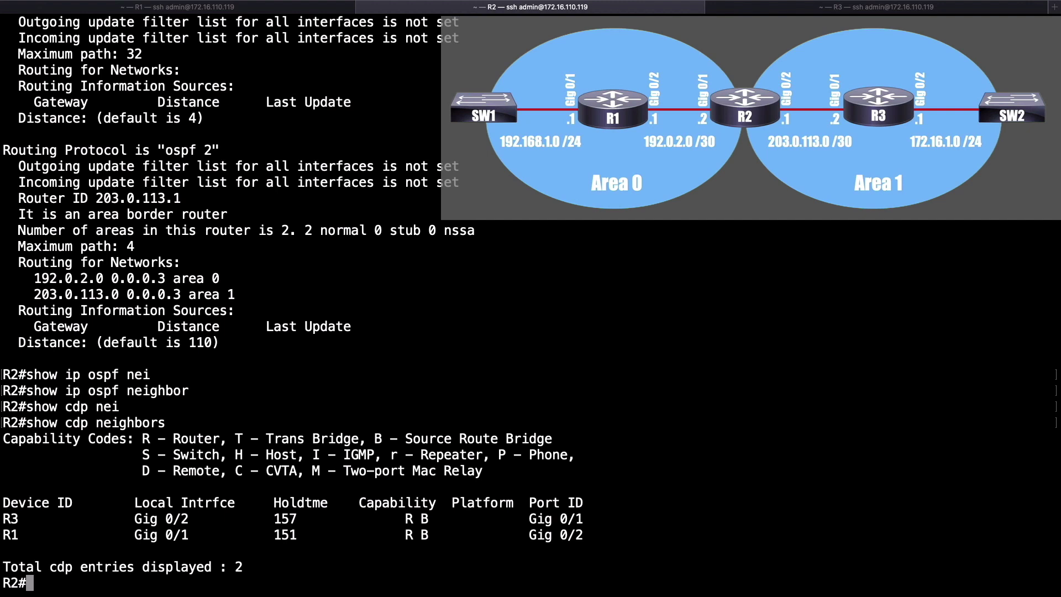
Step: Show R2's OSPF details for Gig 0/1: BROADCAST network type, Hello 20, Area 0
type("show ip ospf in")
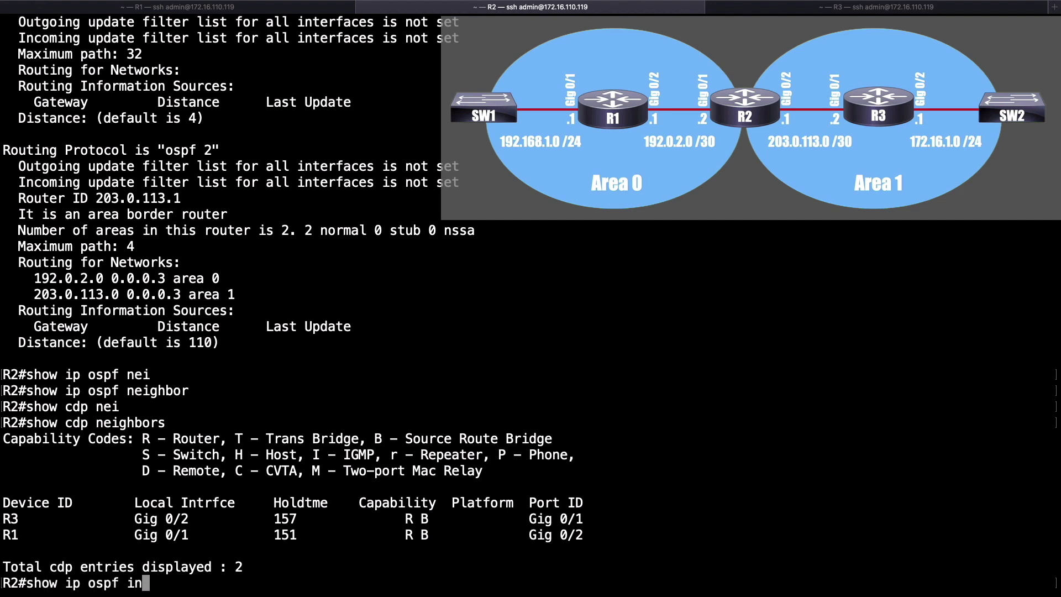
key("Tab")
type("gig 0/1")
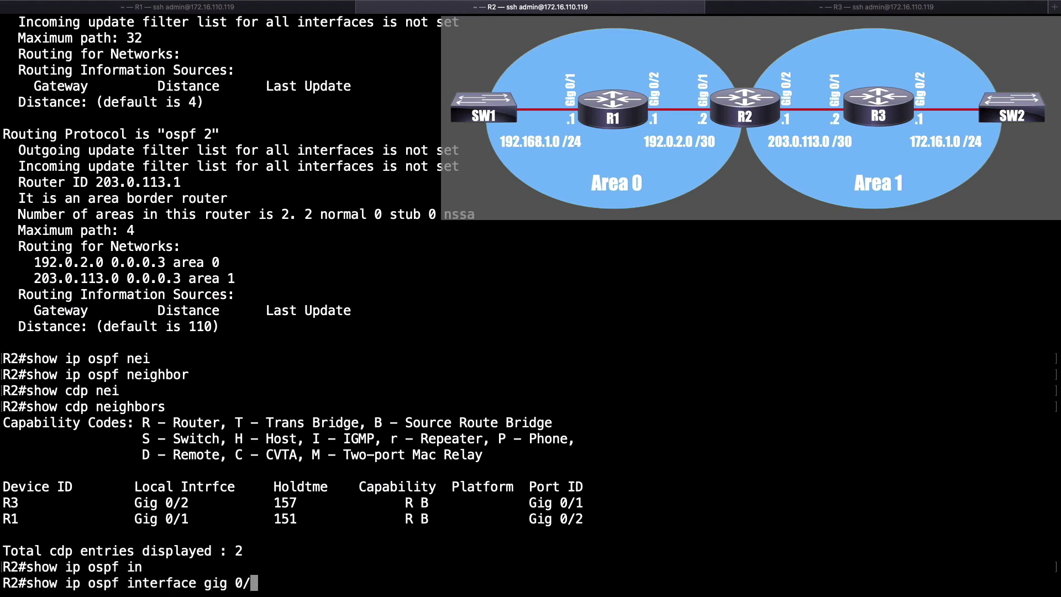
key("Return")
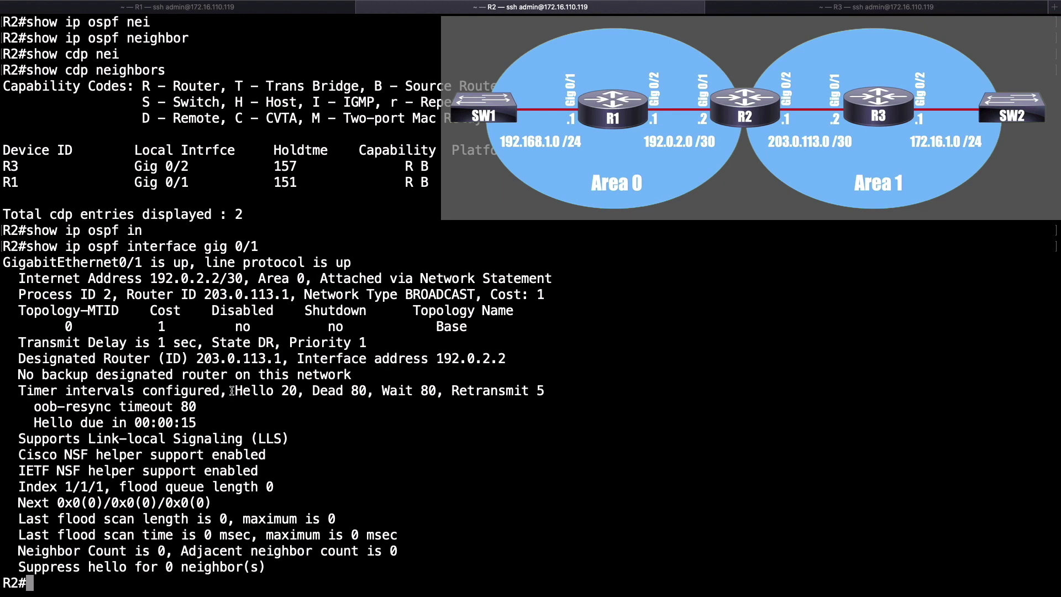
double_click(431, 295)
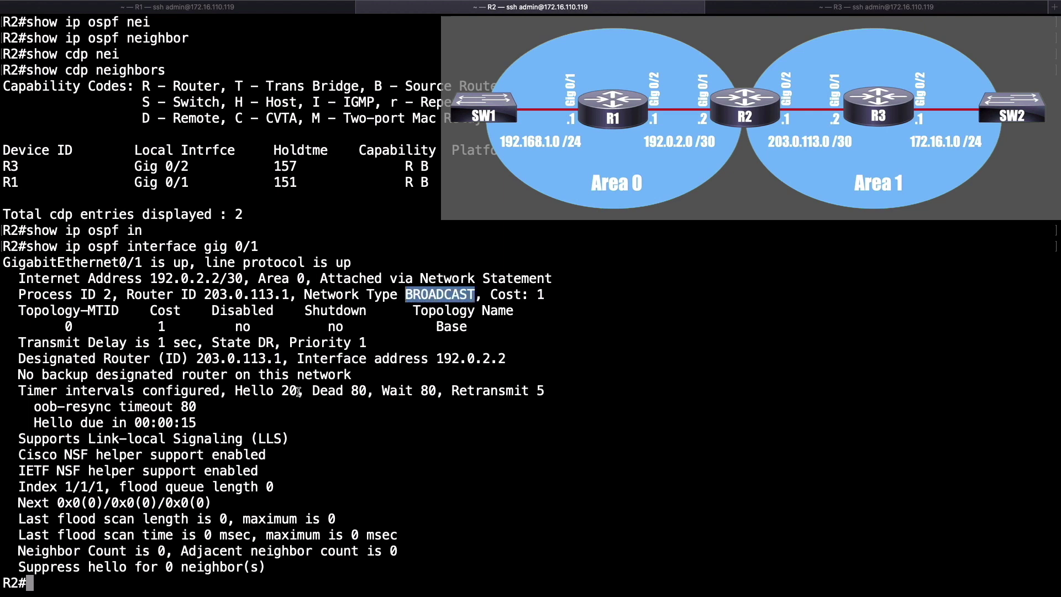
left_click_drag(298, 390, 236, 392)
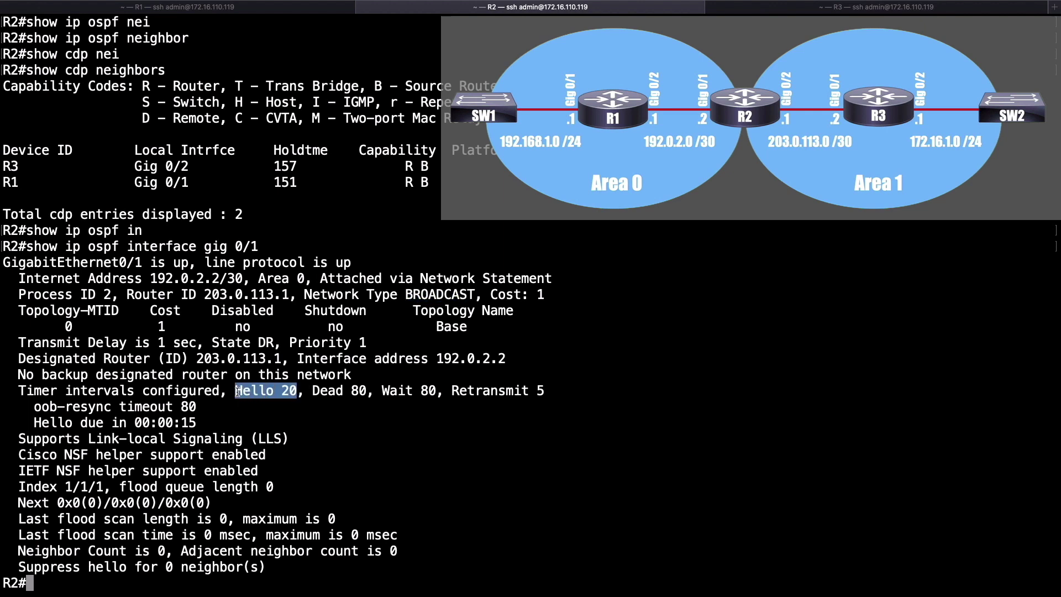
left_click(582, 458)
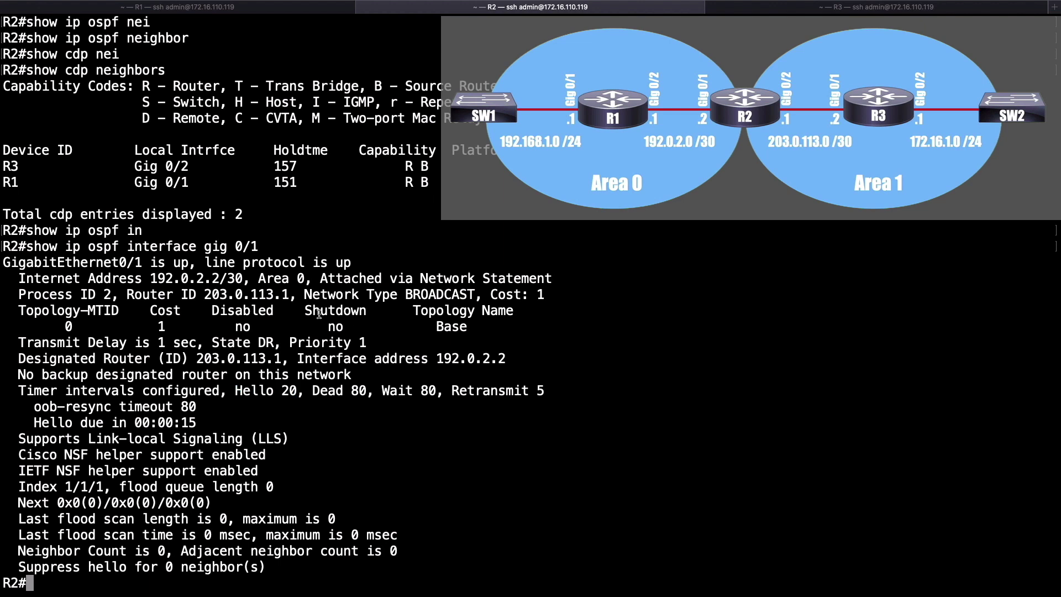
left_click_drag(297, 280, 259, 280)
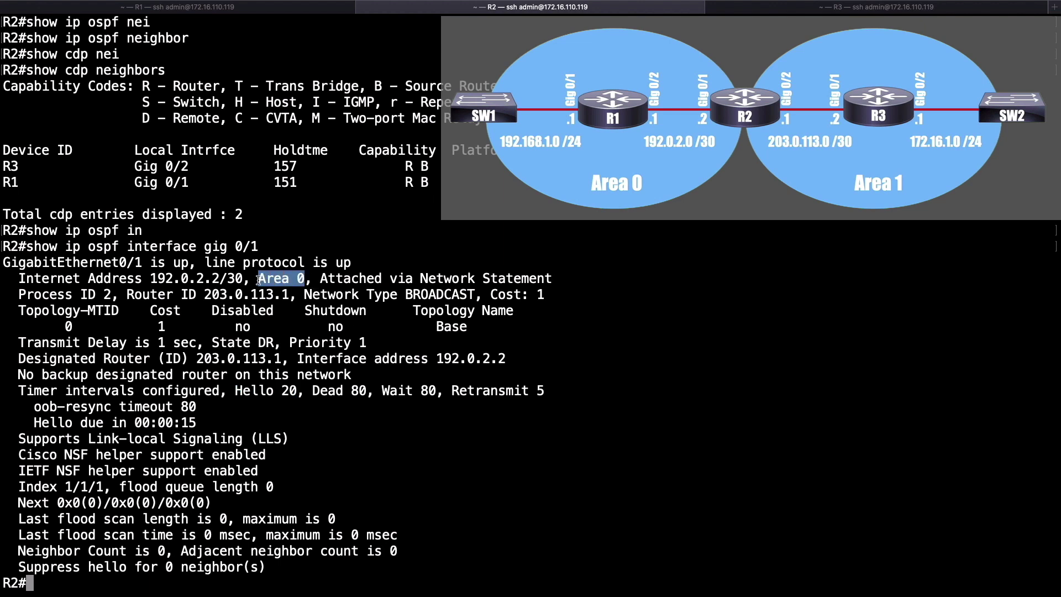
Step: Rerun the command for Gig 0/2, which shows Area 1 and Hello 10
key("Up")
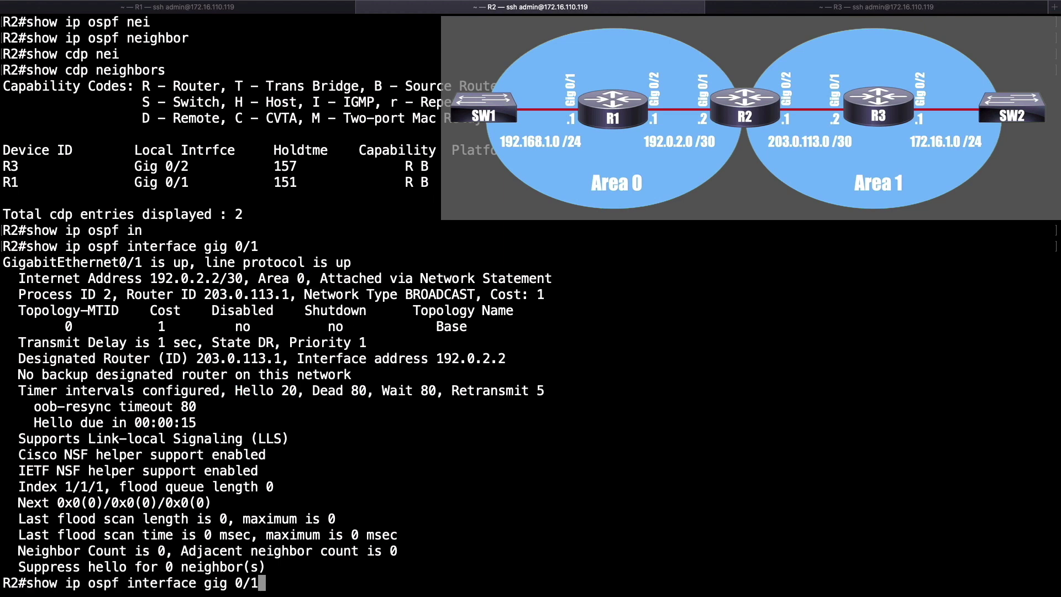
key("BackSpace")
type("2")
key("Return")
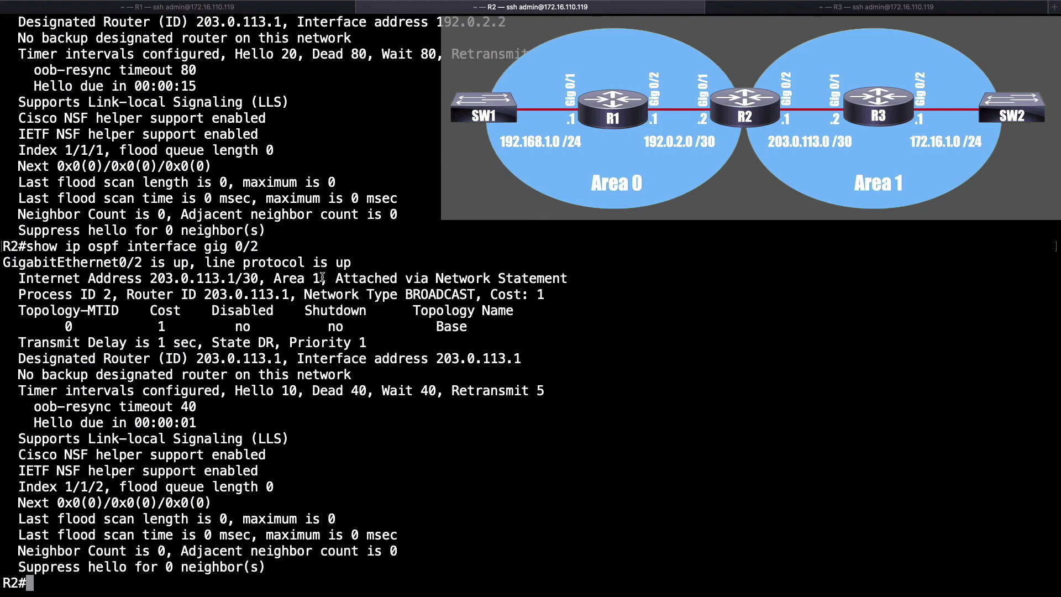
left_click_drag(322, 277, 275, 280)
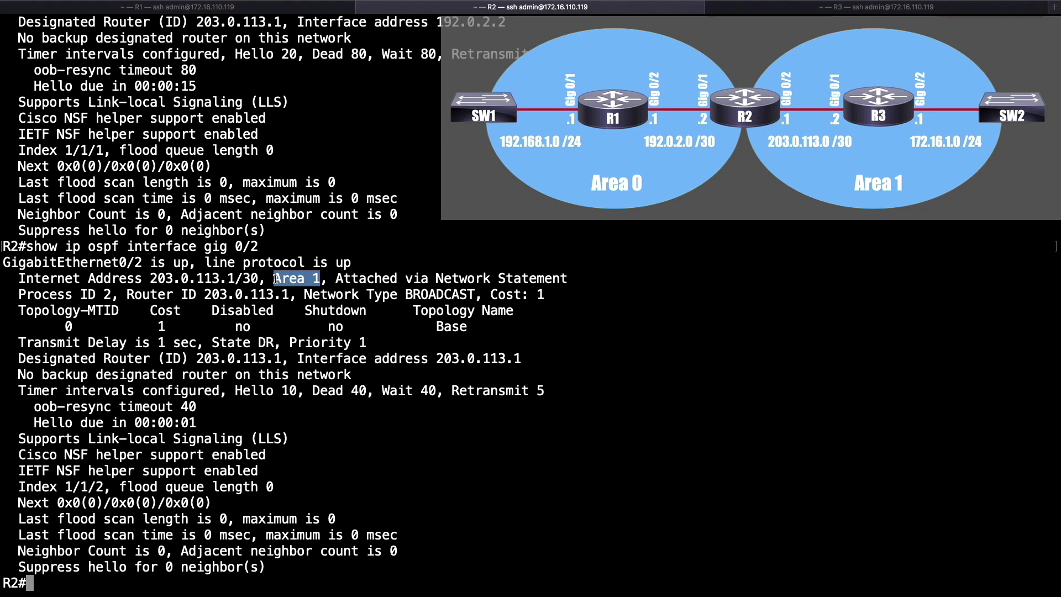
Step: Switch to the R3 session and enter global configuration mode with conf term
left_click(566, 239)
mouse_move(204, 8)
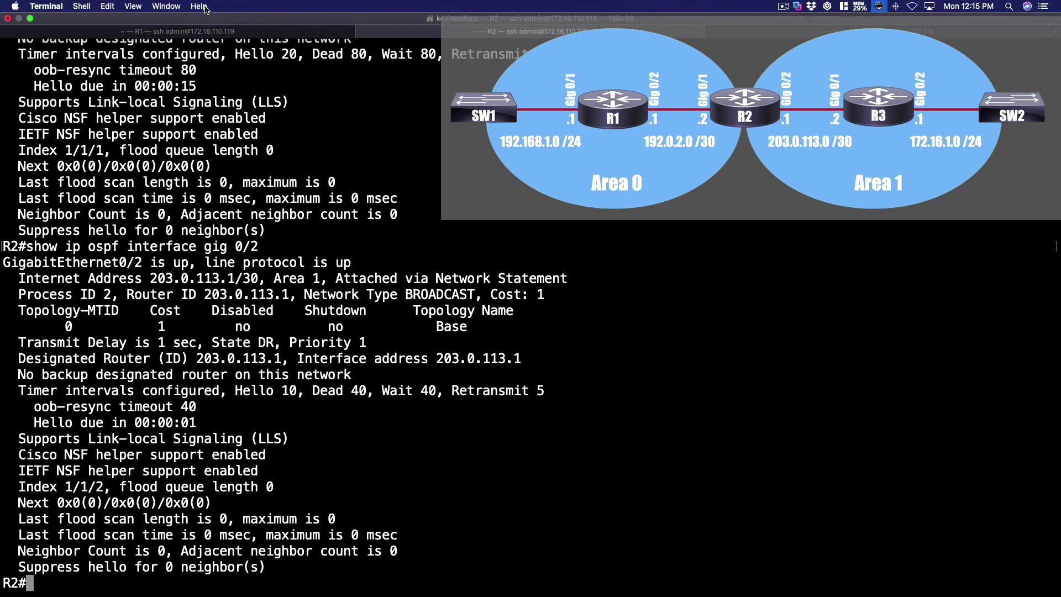
left_click(167, 6)
left_click(202, 247)
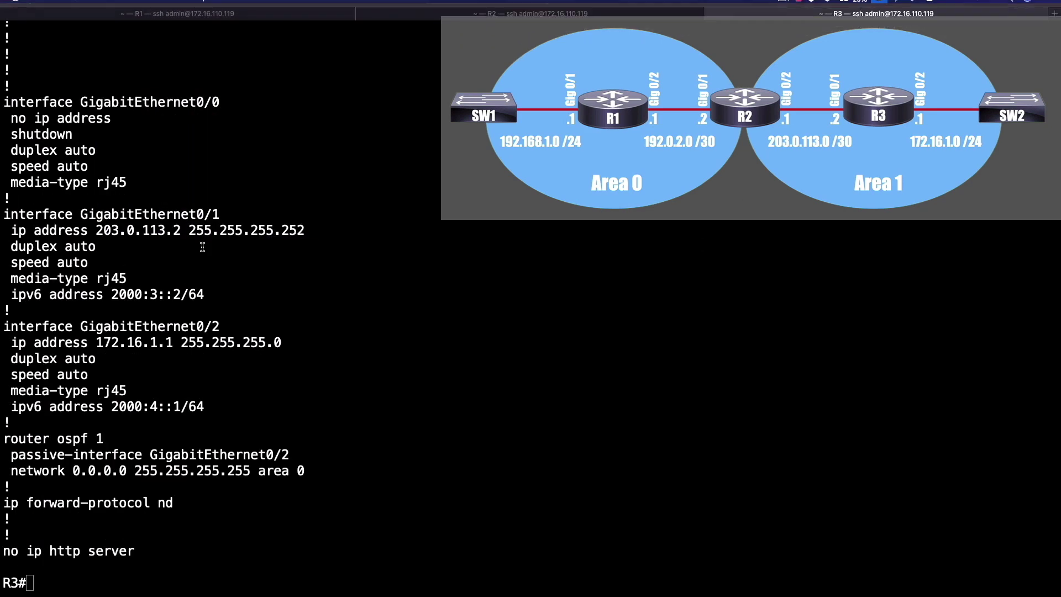
type("conf term")
key("Return")
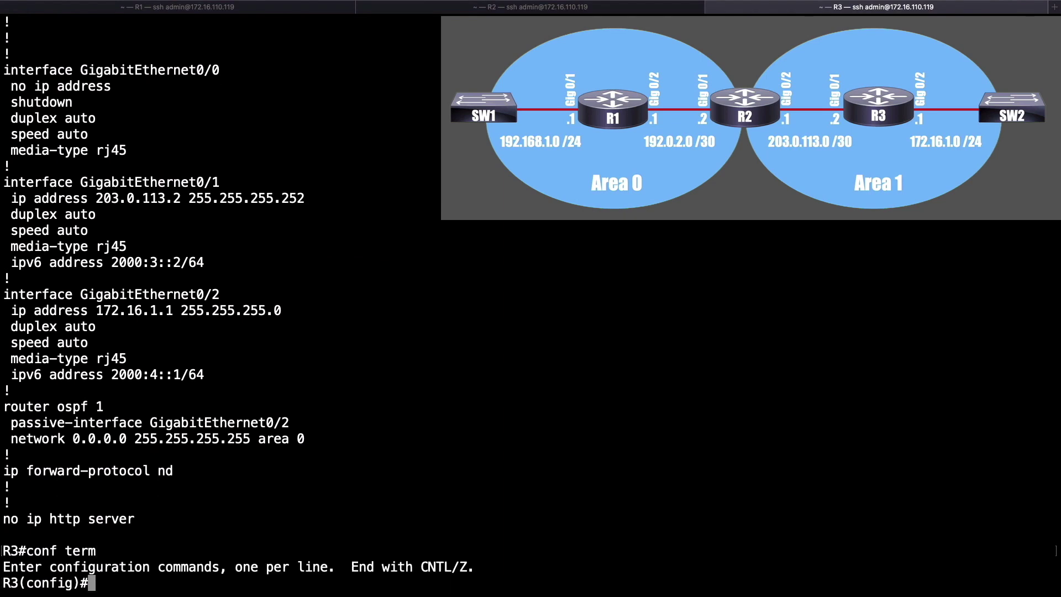
left_click_drag(305, 441, 261, 442)
Step: Under router ospf 1, remove 'network 0.0.0.0 255.255.255.255 area 0'
type("router ospf 1")
key("Return")
type("no")
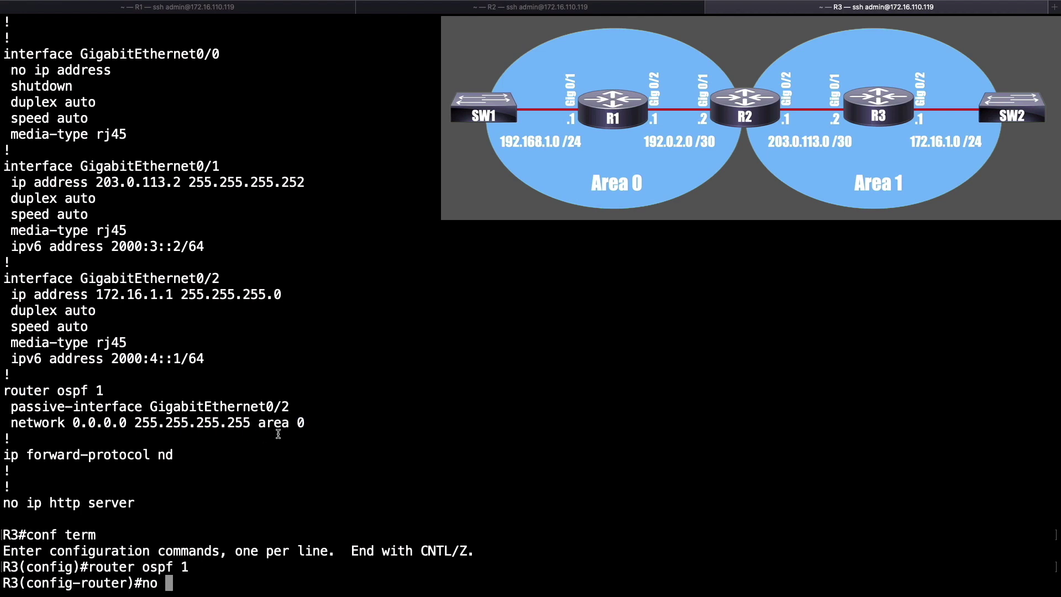
left_click_drag(305, 423, 11, 425)
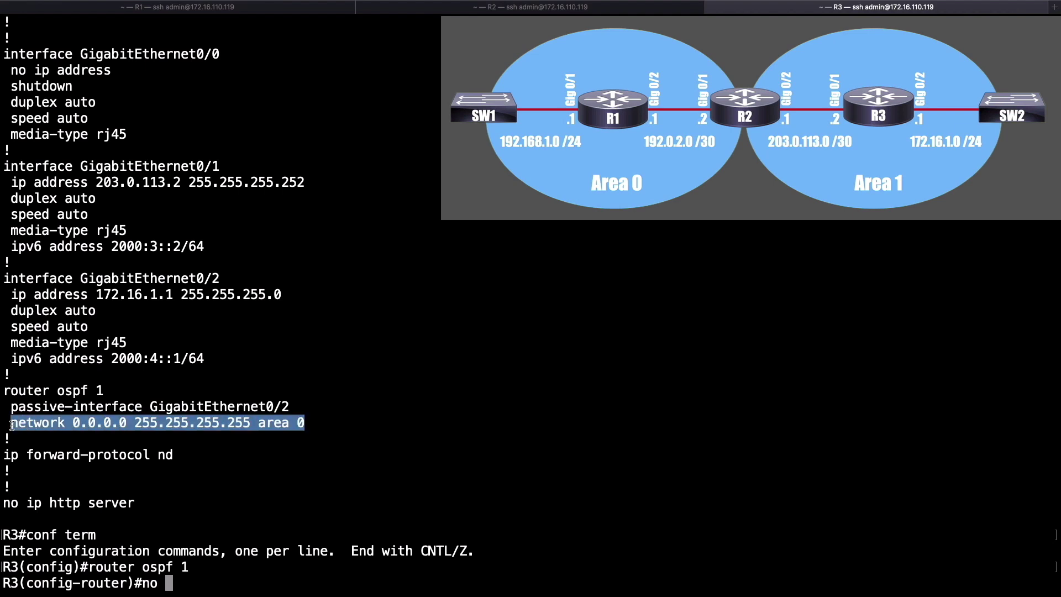
key("super+c")
key("super+v")
key("Return")
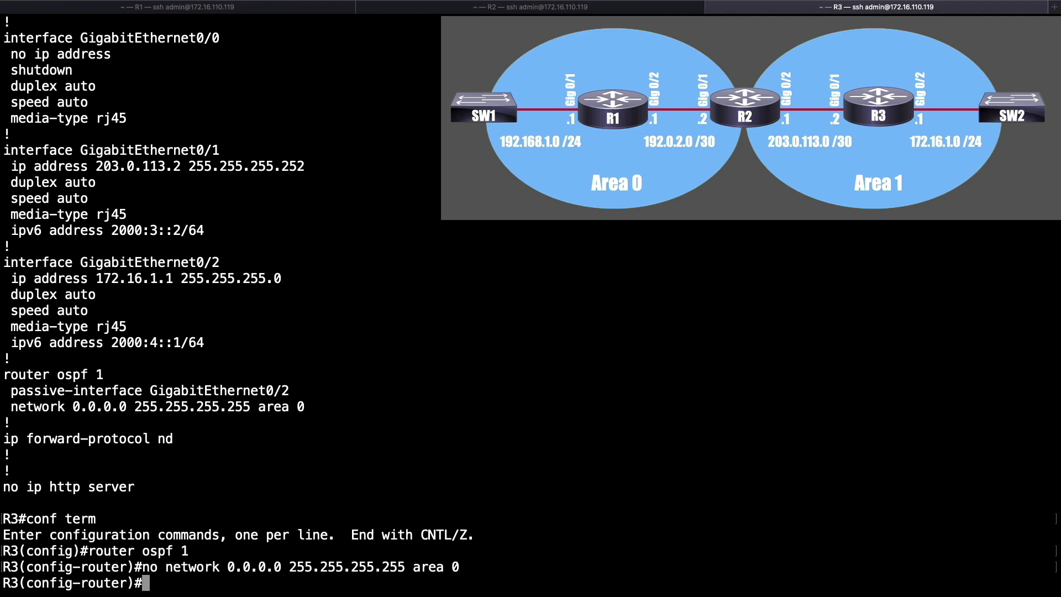
Step: Add 'network 0.0.0.0 255.255.255.255 area 1' and end configuration mode
type("network ")
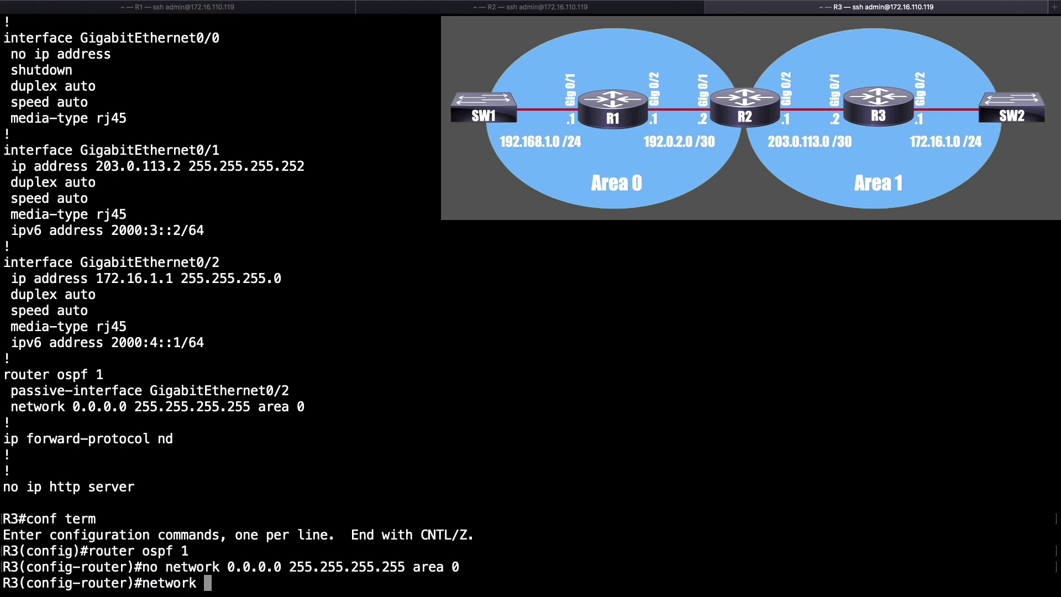
type("0.0.0.0 255")
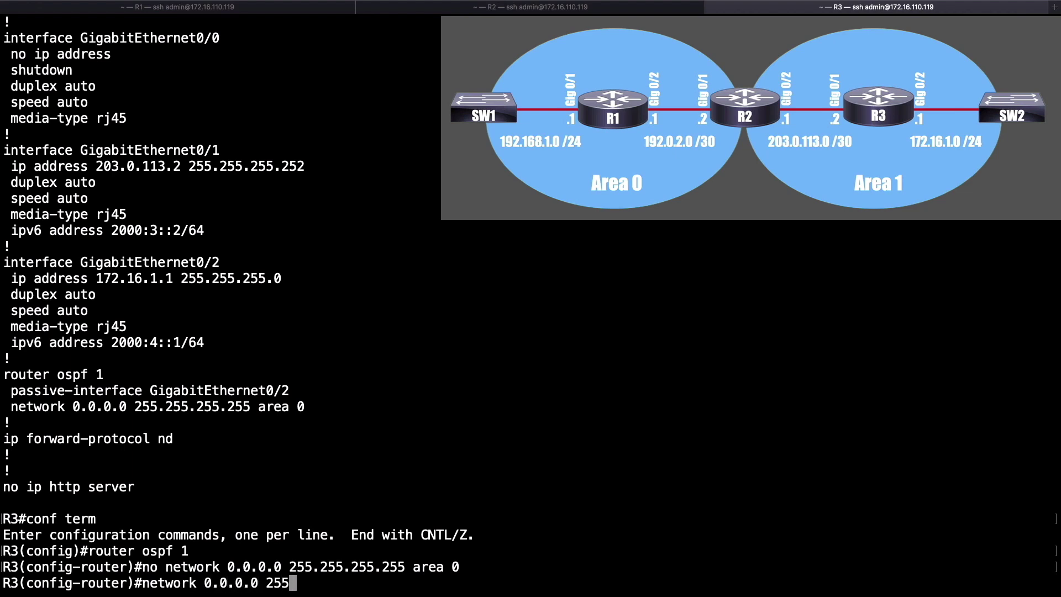
type(".255.255.255.2")
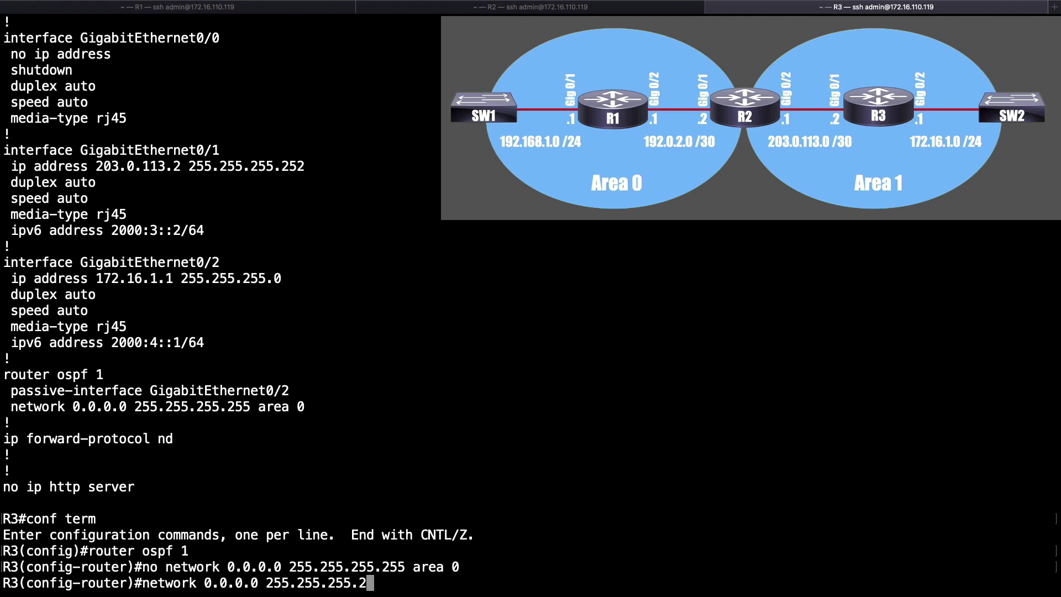
type(" area 1")
key("Return")
type("end")
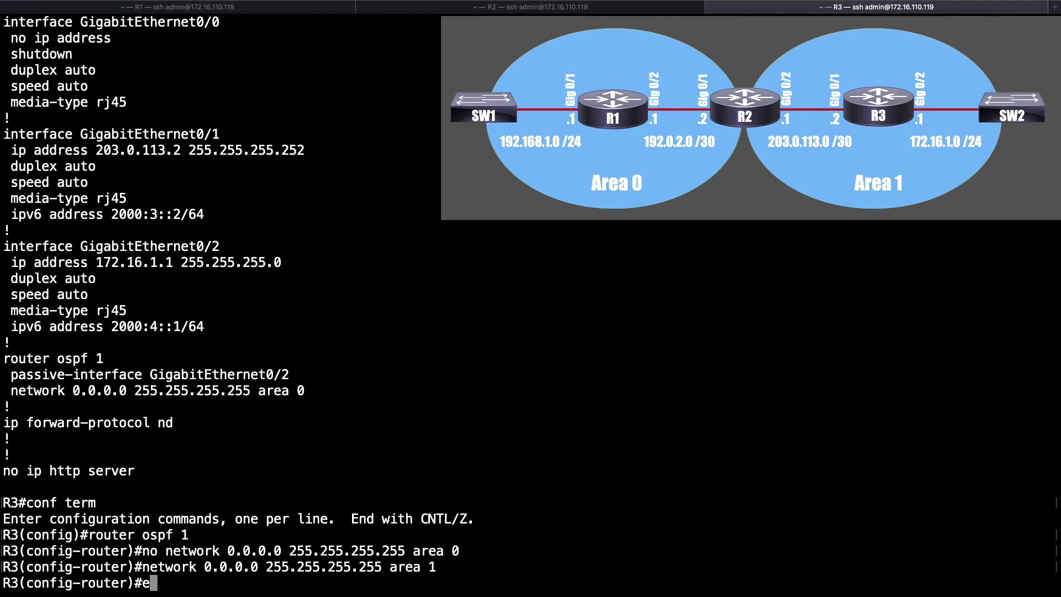
key("Return")
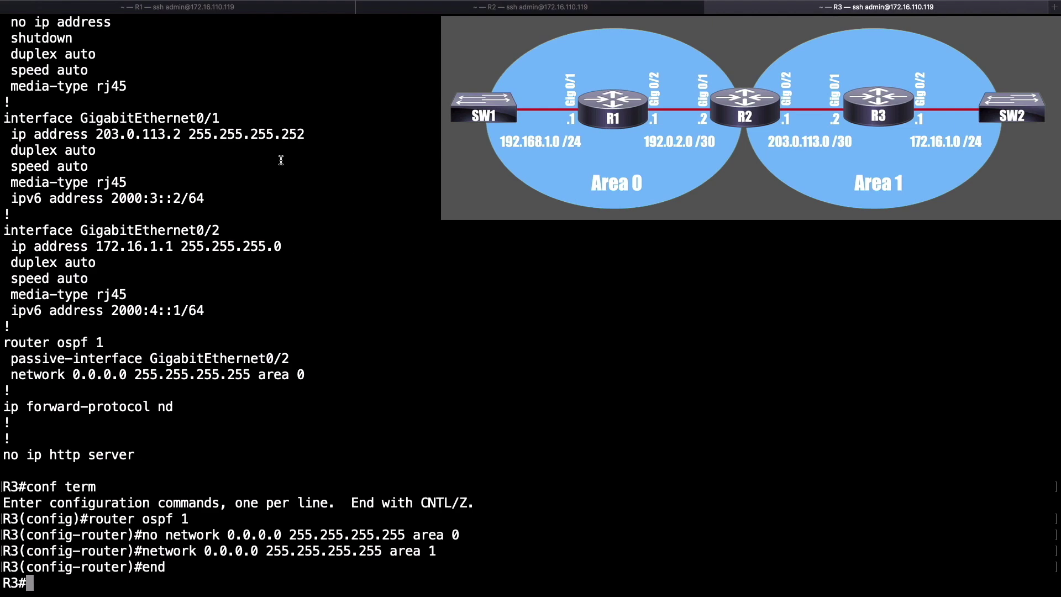
left_click(175, 6)
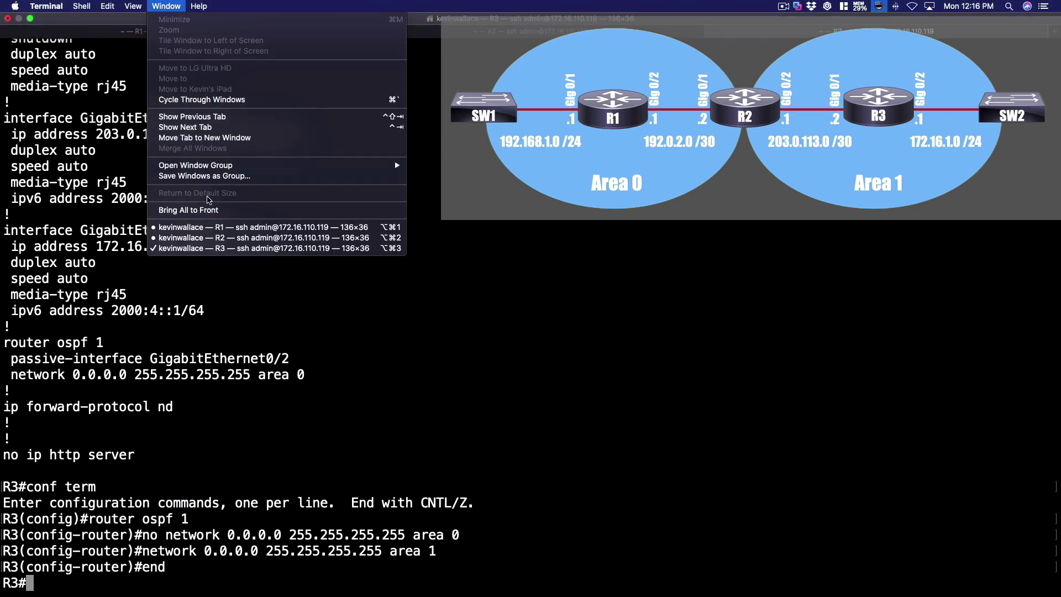
Step: On R2, find the hello-interval 20 setting in the running configuration
left_click(228, 237)
type("show run")
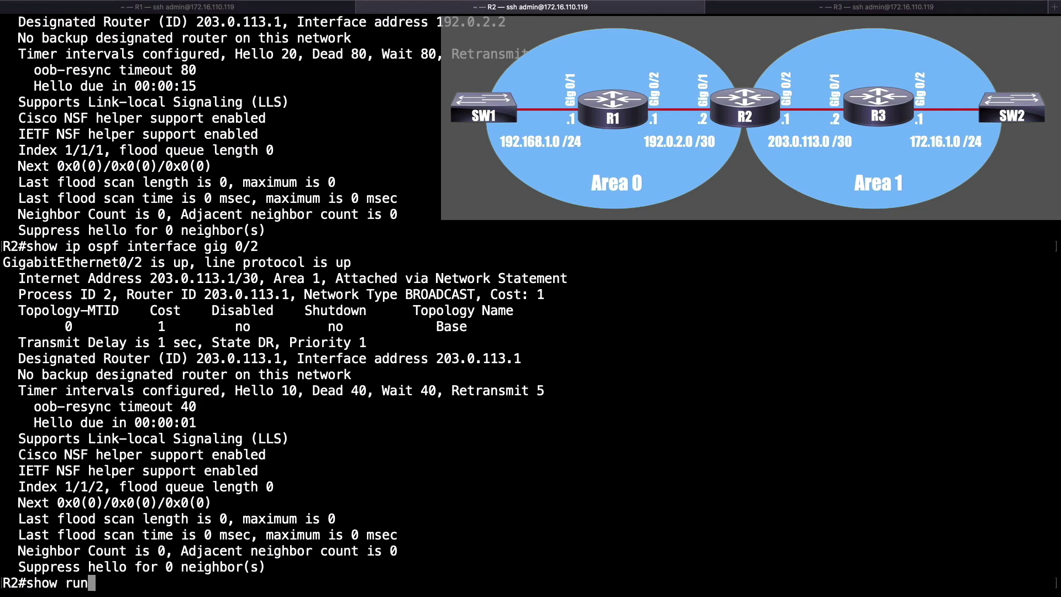
key("Return")
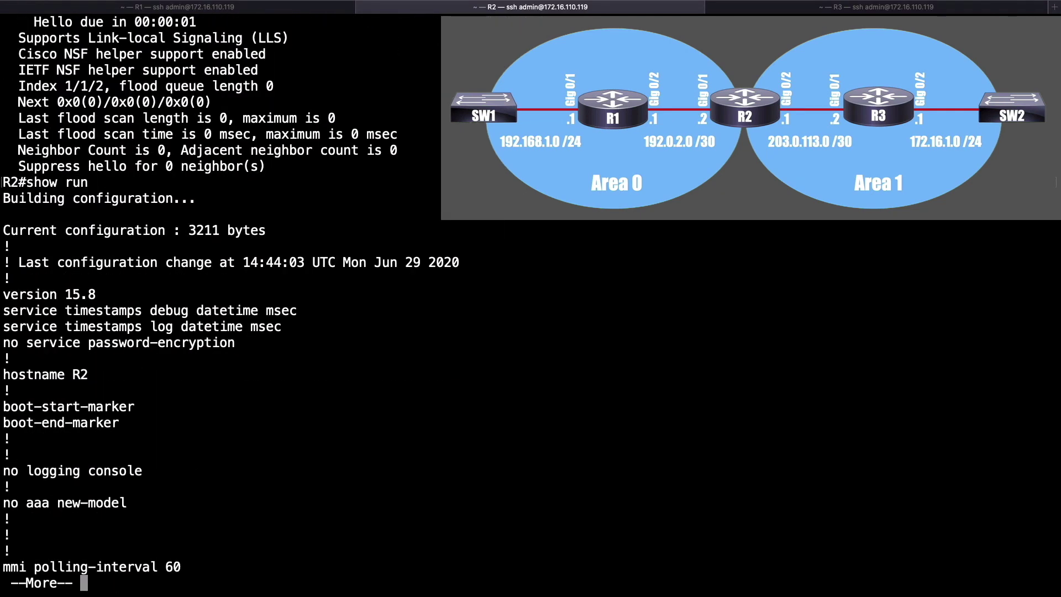
key("Return")
key("Return")
key("Return")
key("Return")
key("Return")
key("Return")
key("Return")
key("Return")
key("Return")
key("Return")
key("Return")
key("Return")
key("Return")
key("Return")
key("Return")
key("Return")
key("Return")
key("Return")
key("Return")
key("Return")
key("Return")
key("Return")
key("Return")
key("Return")
key("Return")
key("Return")
key("Return")
key("Return")
key("Return")
key("Return")
key("Return")
key("Return")
key("Return")
key("Return")
key("Return")
key("Return")
key("Return")
key("Return")
key("Return")
key("Return")
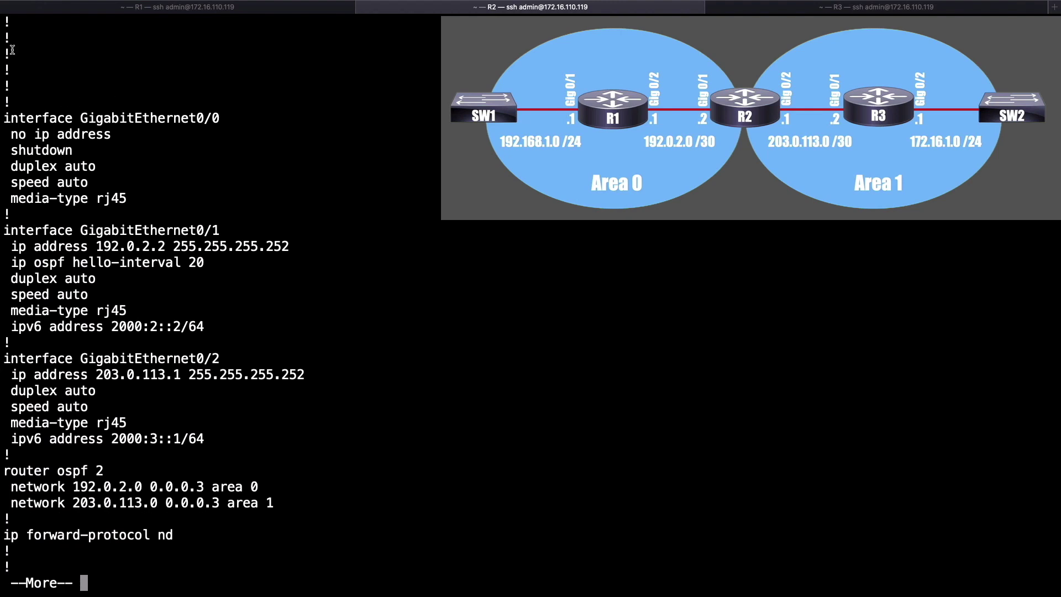
left_click_drag(213, 260, 13, 261)
Step: On Gig 0/1, run 'default ip ospf hello-interval' and end configuration mode
type("q")
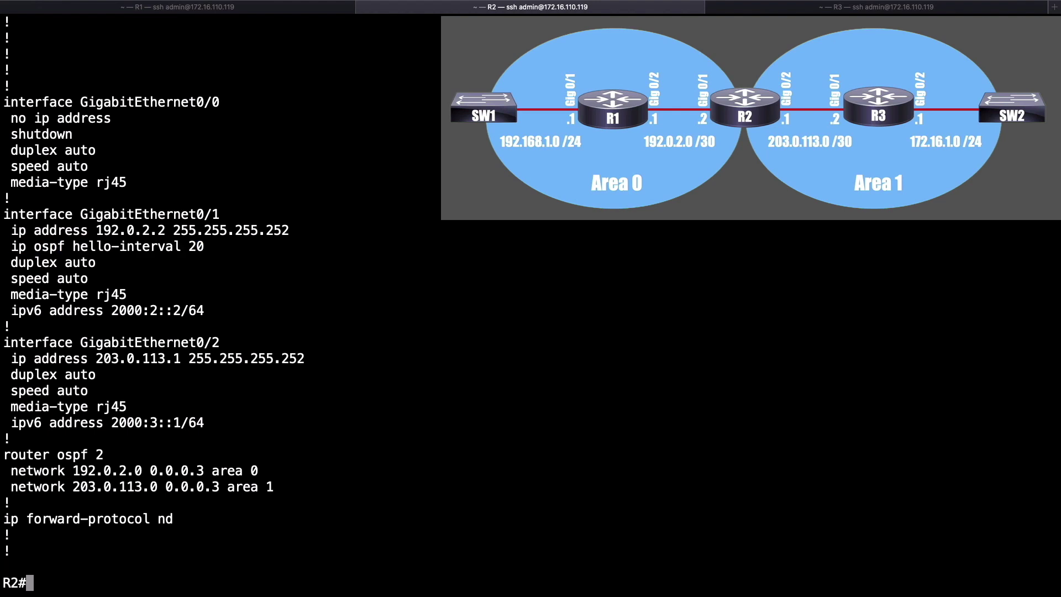
type("conf term")
key("Return")
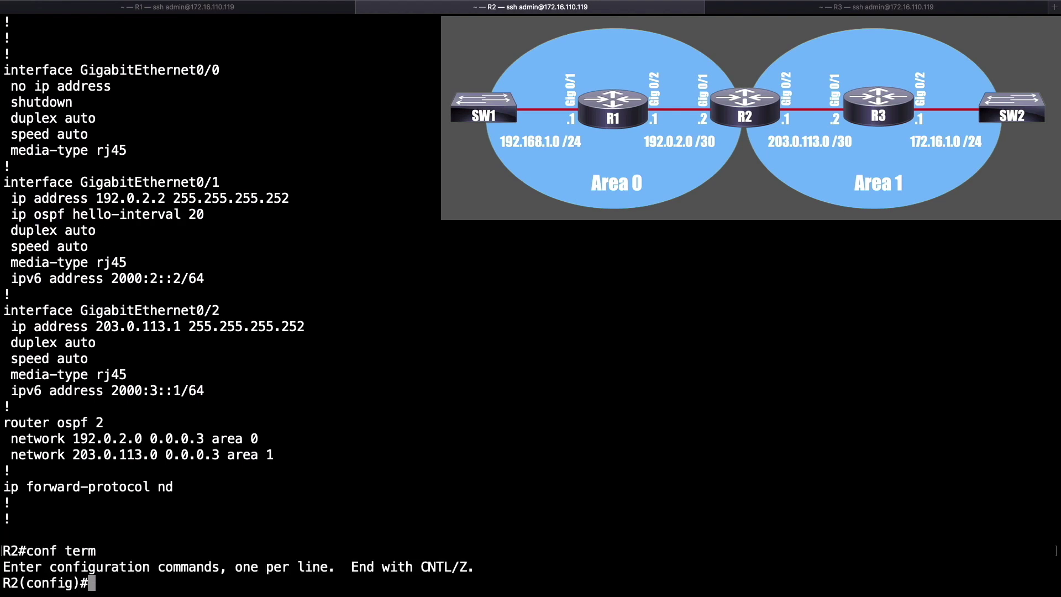
type("int gig 0/1")
key("Return")
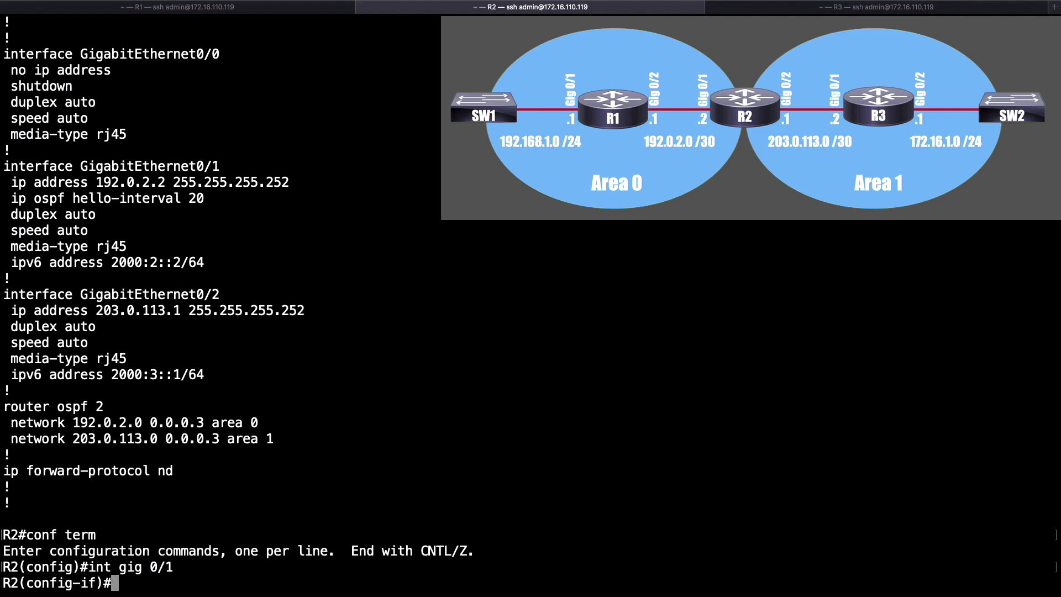
type("default")
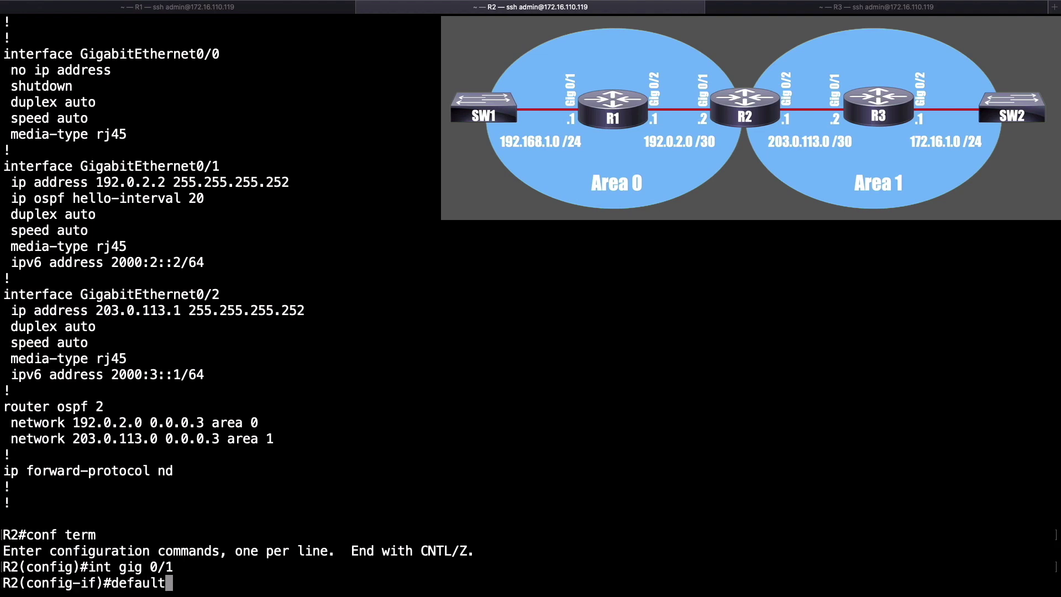
type(" ip ospf ")
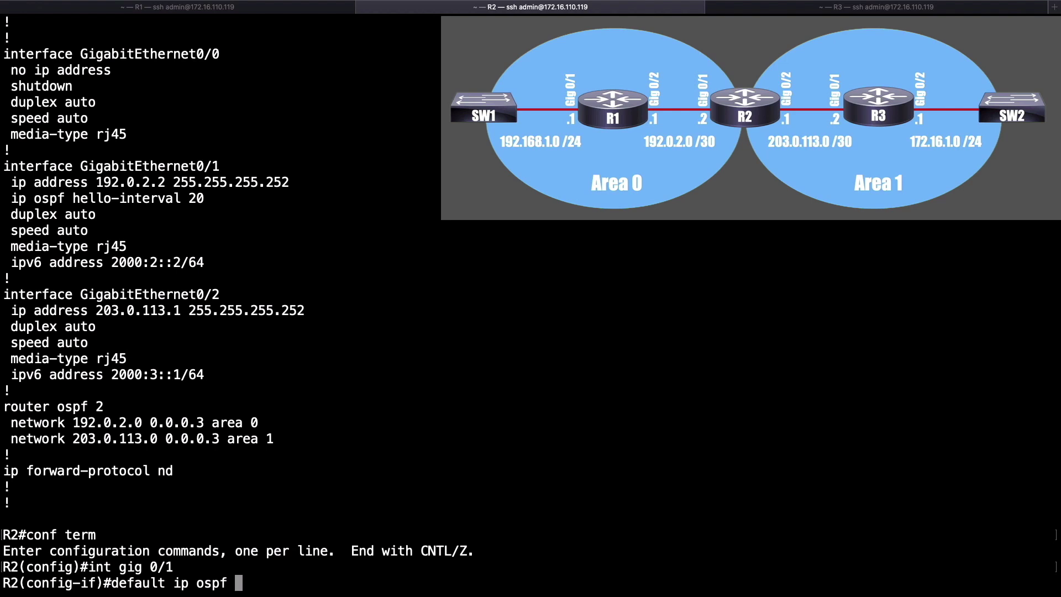
type("hello")
key("Tab")
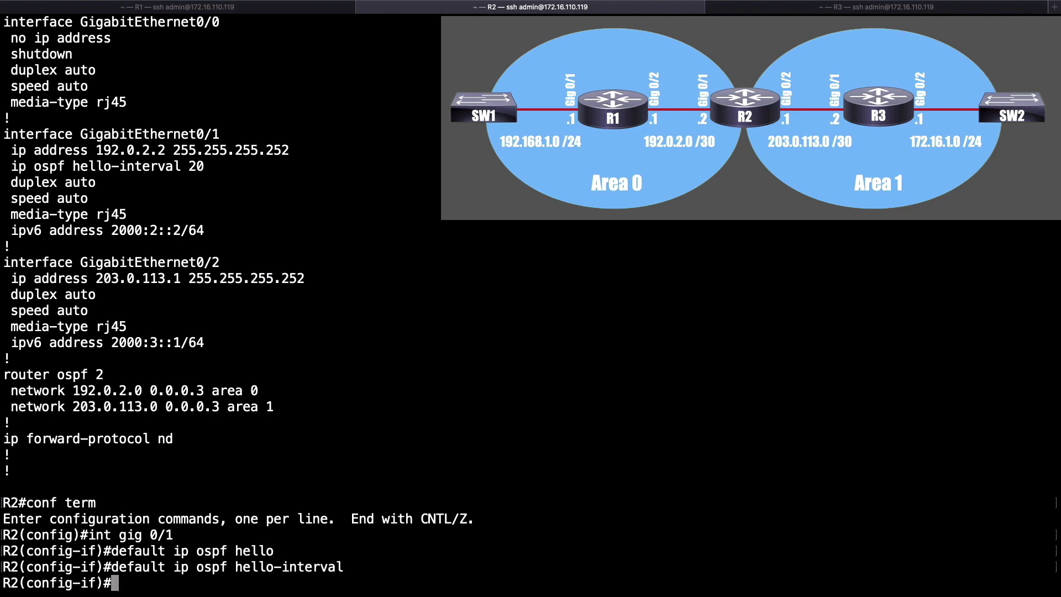
type("end")
key("Return")
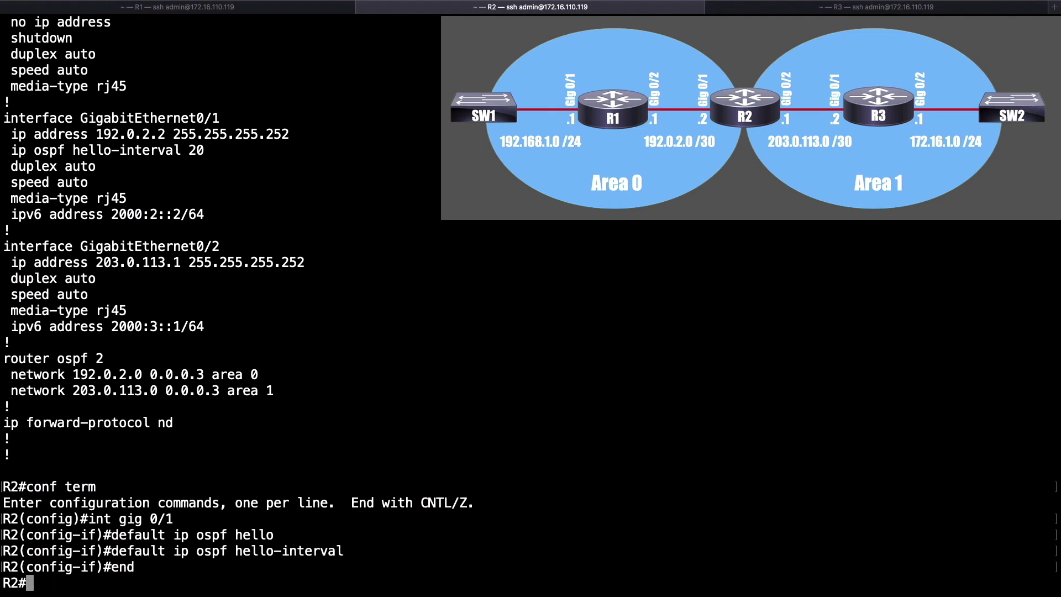
Step: Confirm Gig 0/1 now shows Hello 10 and Dead 40 in its OSPF details
type("show ip ospf int ")
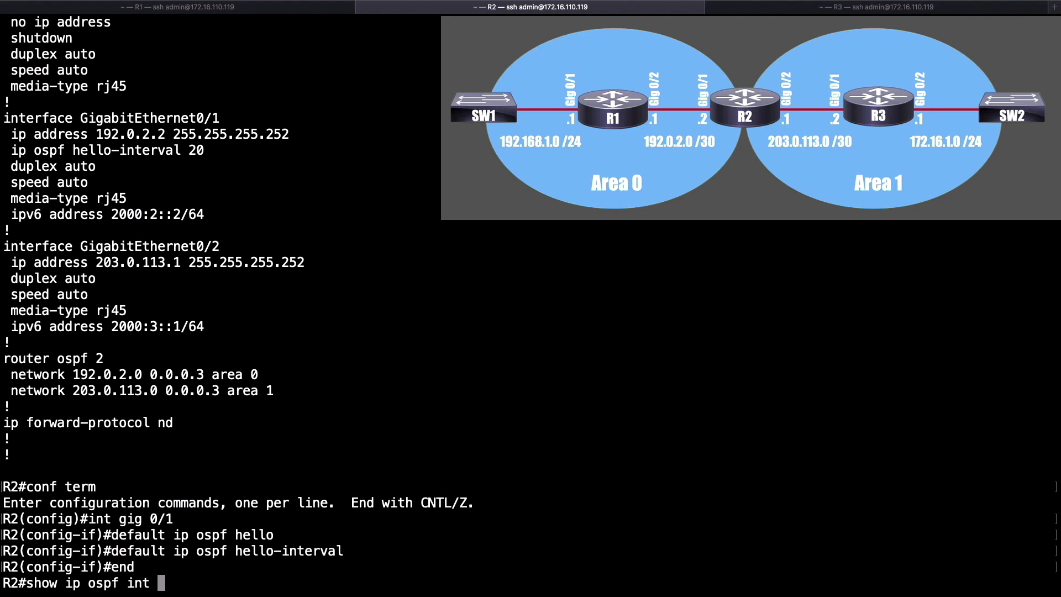
type("gig 0/1")
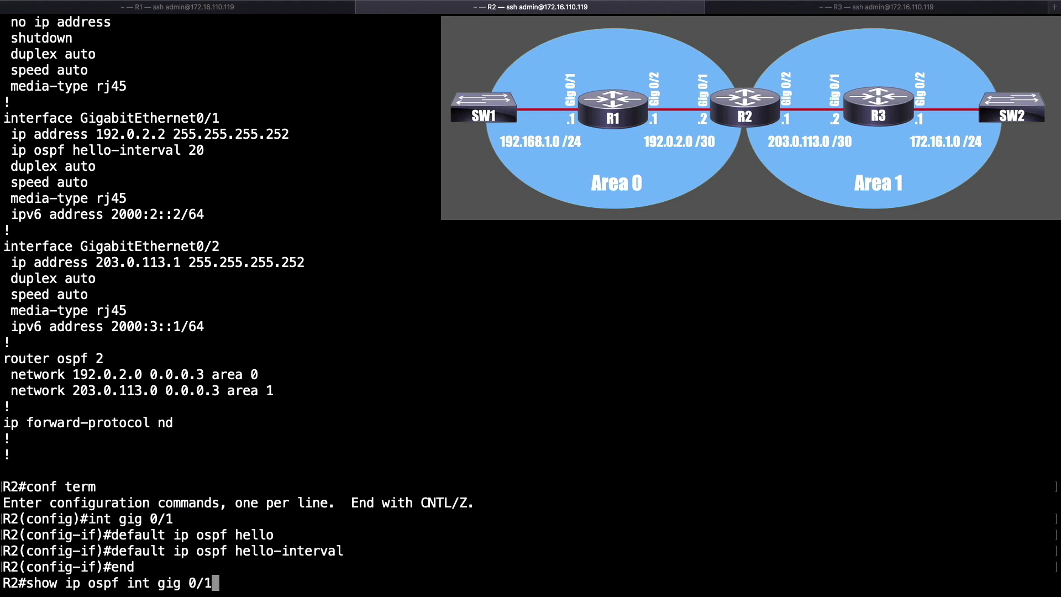
key("Return")
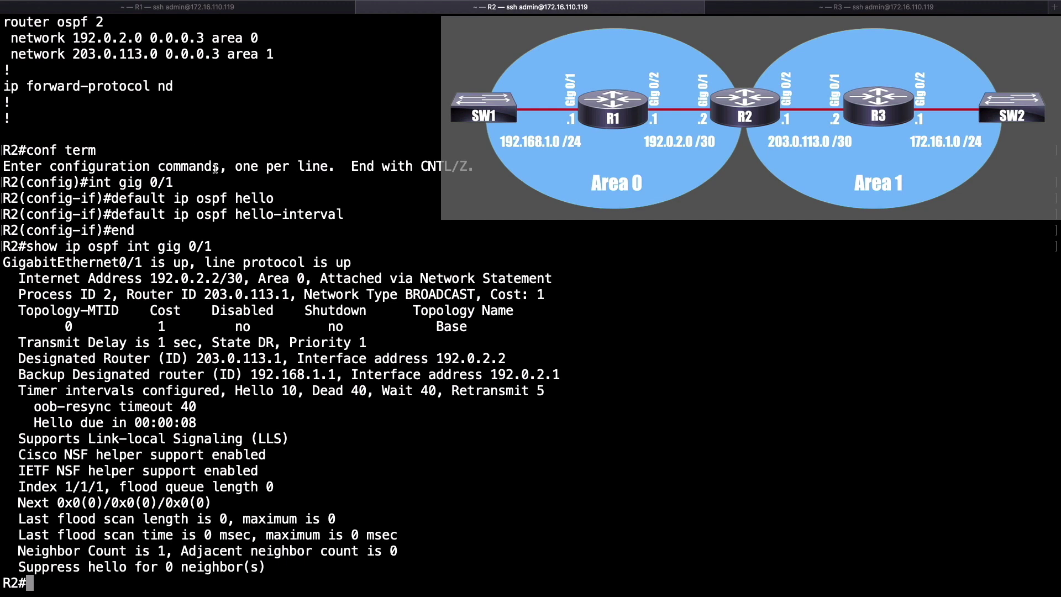
left_click_drag(298, 390, 237, 393)
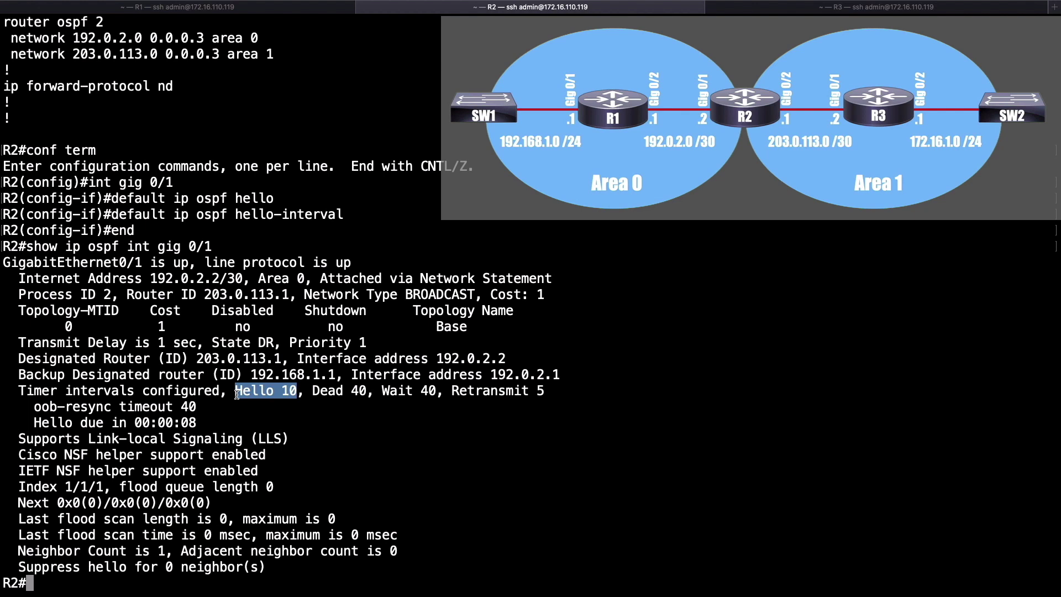
type("show ip os")
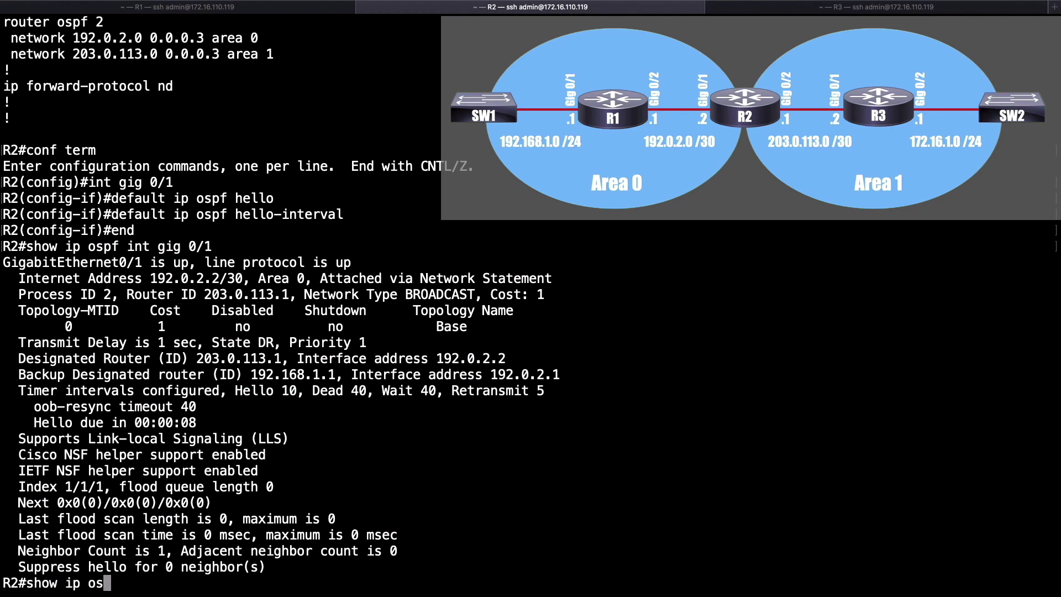
type("pf nei")
Step: List R2's OSPF neighbors and routes: R3 FULL, R1 EXSTART, 172.16.1.0 learned
key("Tab")
key("Return")
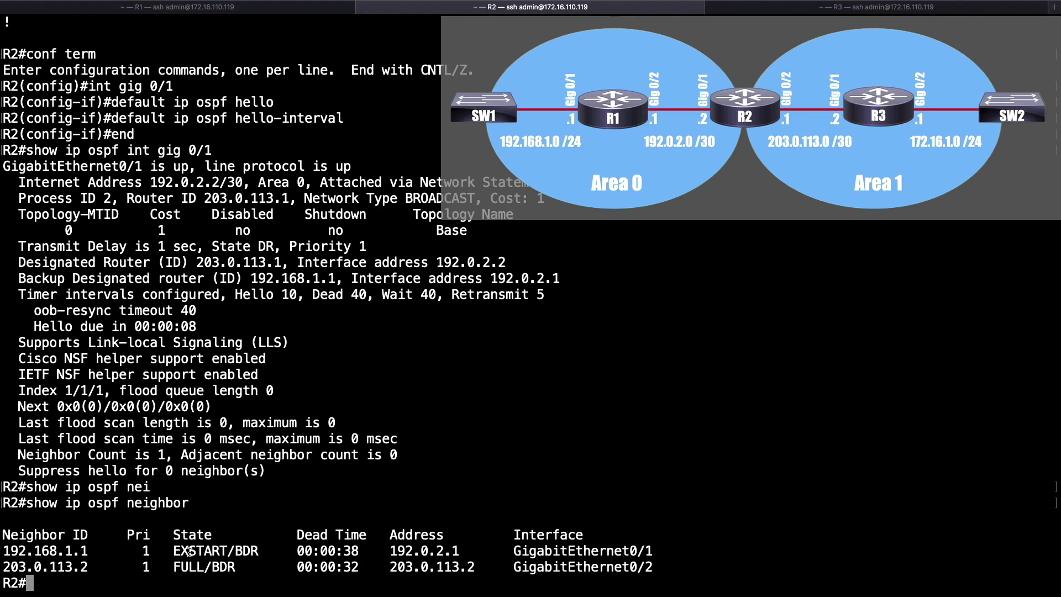
type("show ip route")
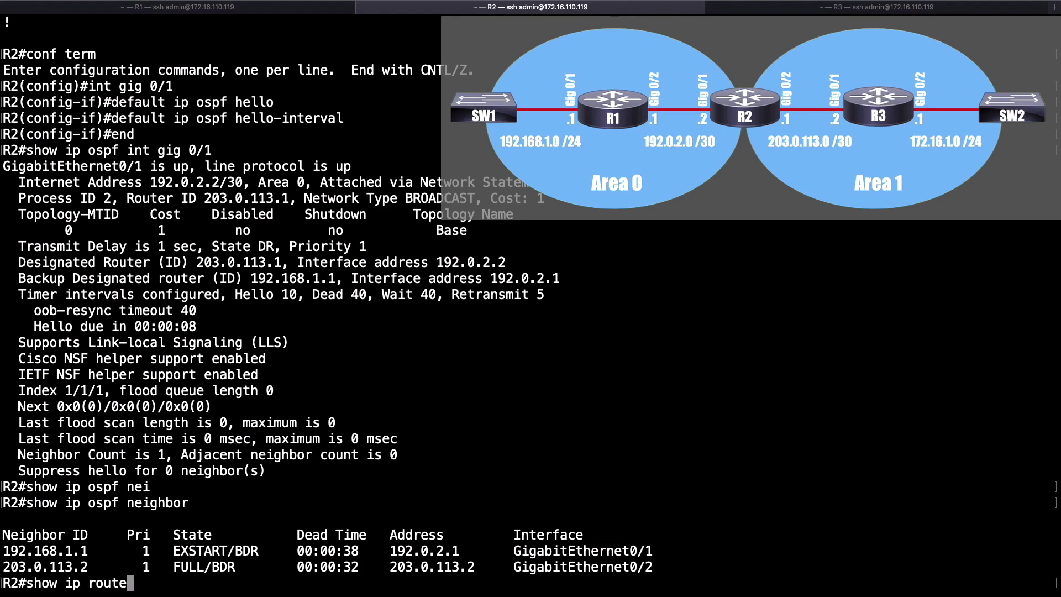
key("Return")
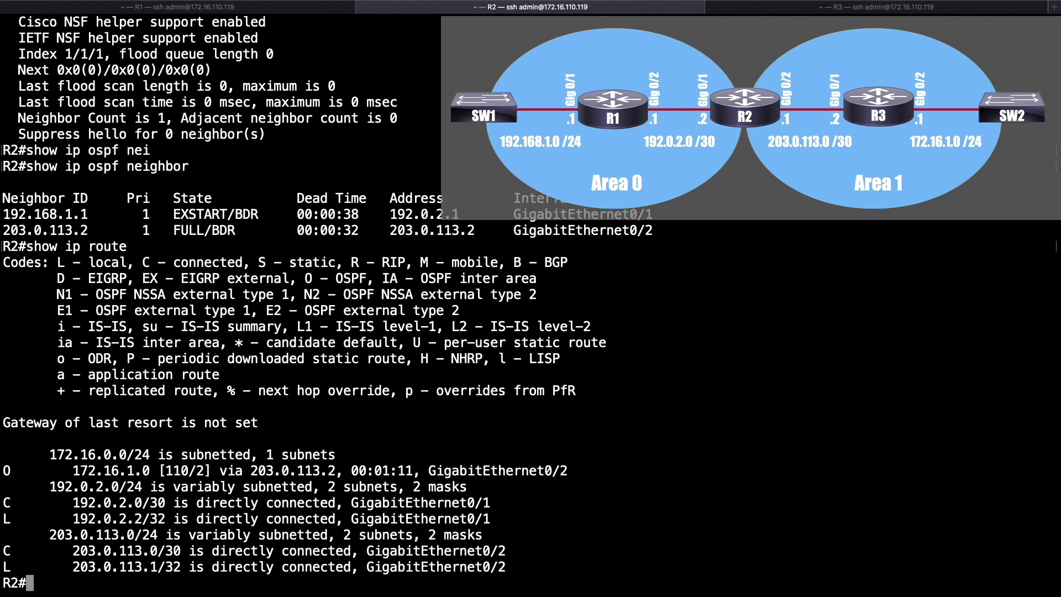
left_click_drag(76, 471, 156, 471)
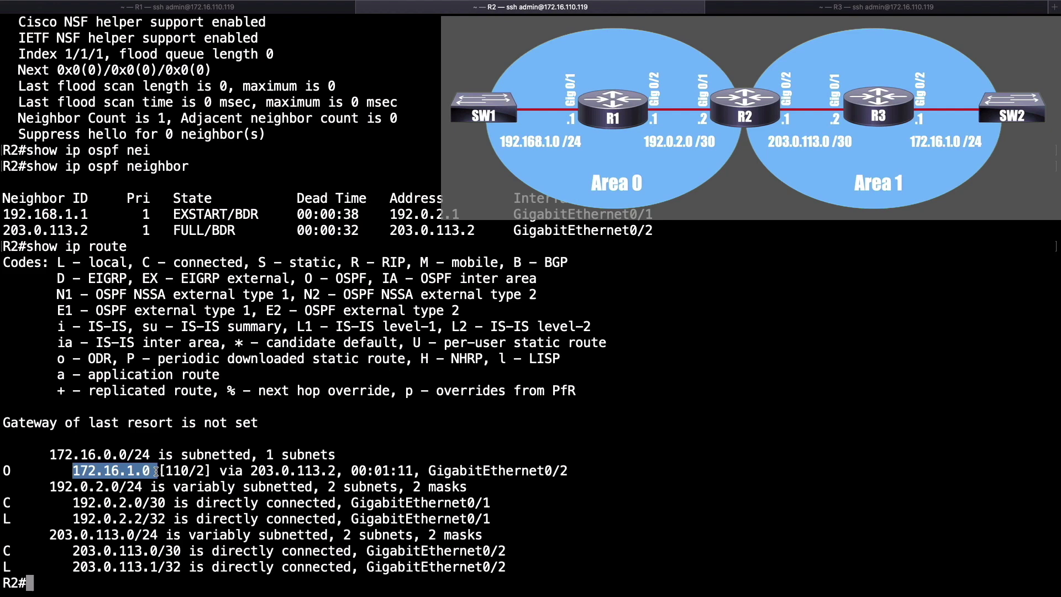
left_click_drag(157, 471, 157, 470)
left_click_drag(227, 211, 171, 210)
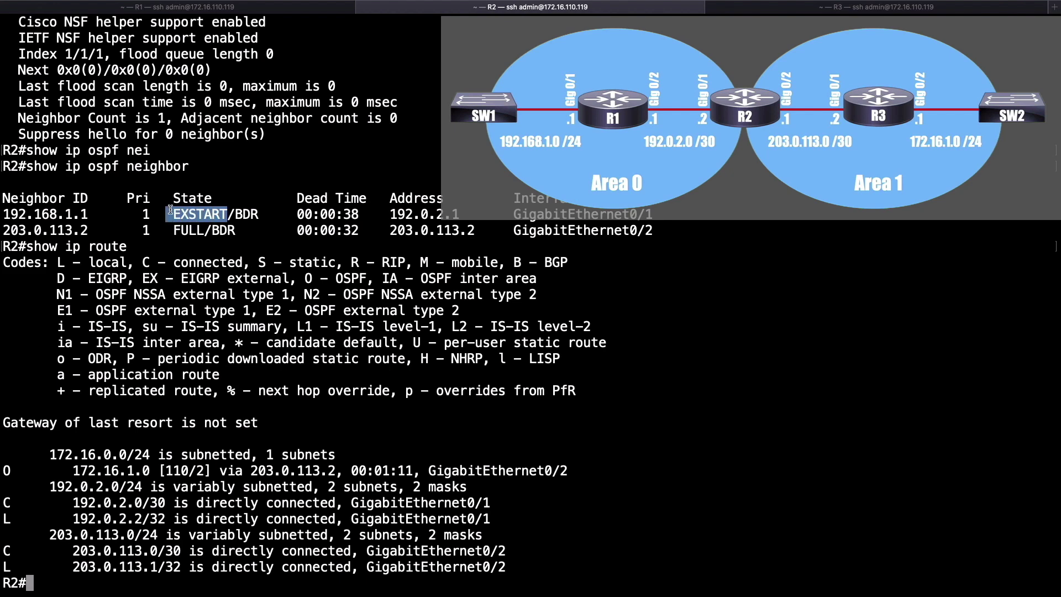
key("Up")
key("Up")
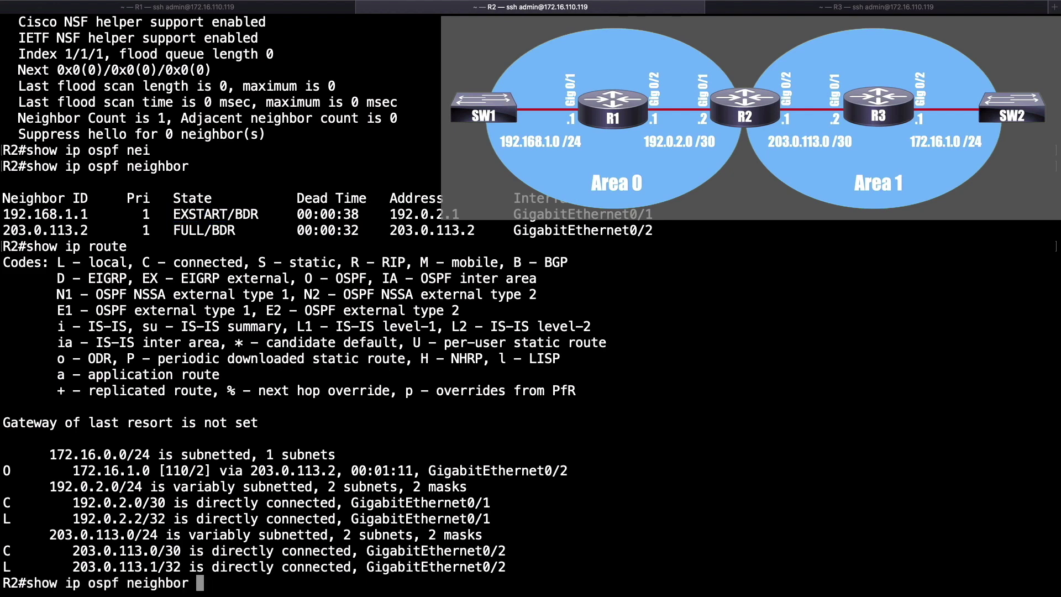
Step: Check R2's Gig 0/1 interface with 'show ip int gig 0/1', marking 'MTU is 1500 bytes'
key("Return")
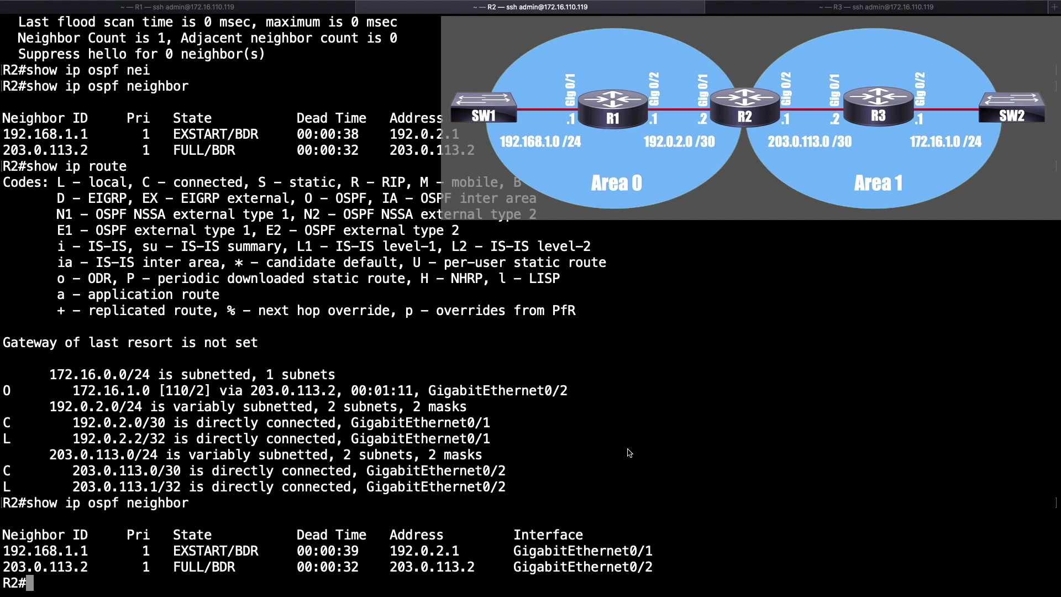
type("show ip int gig 0/1")
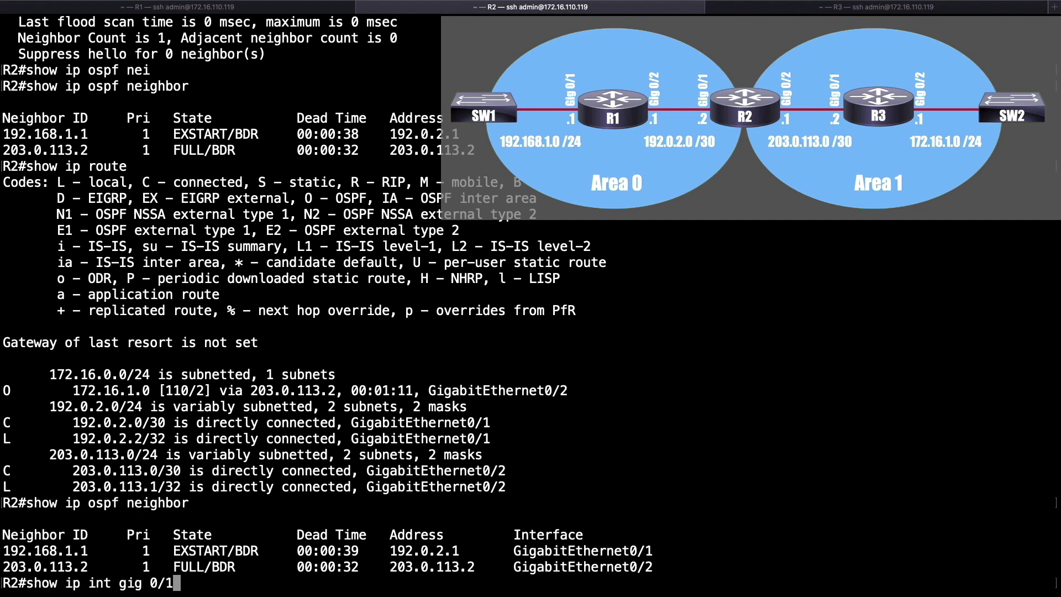
key("Return")
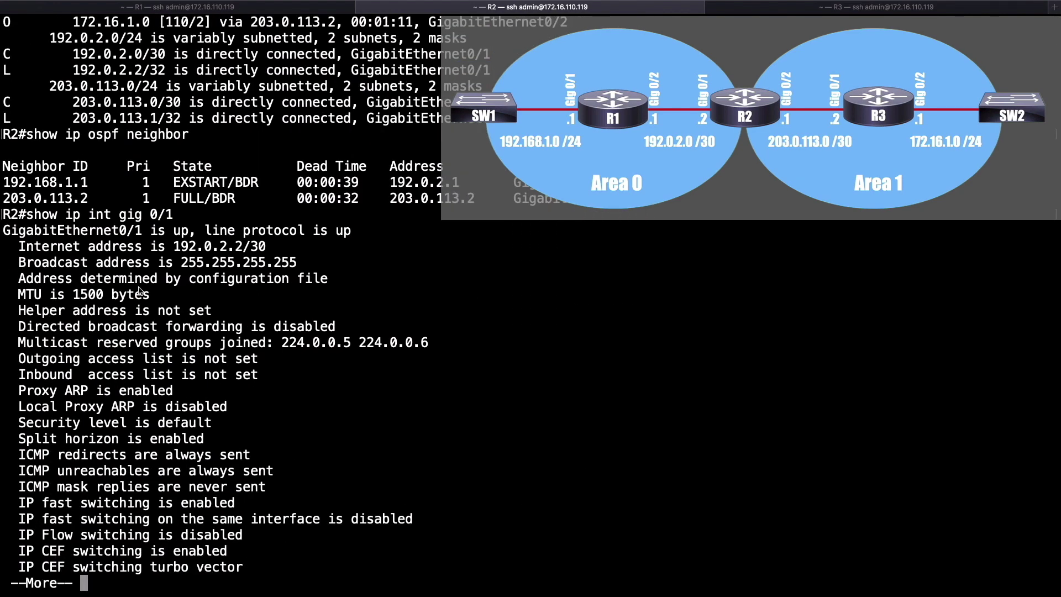
left_click_drag(151, 295, 17, 299)
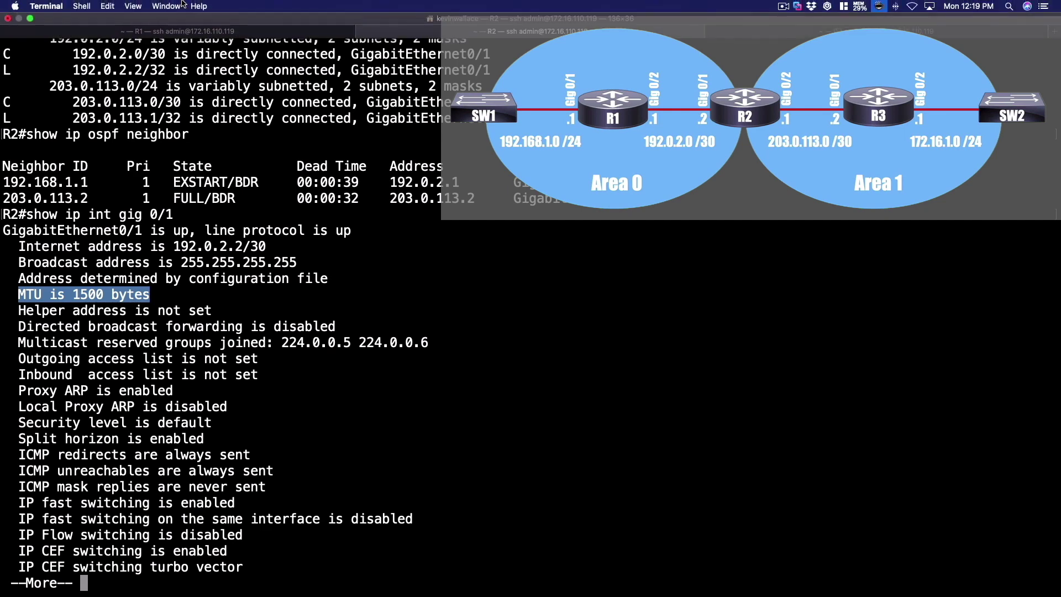
left_click(178, 6)
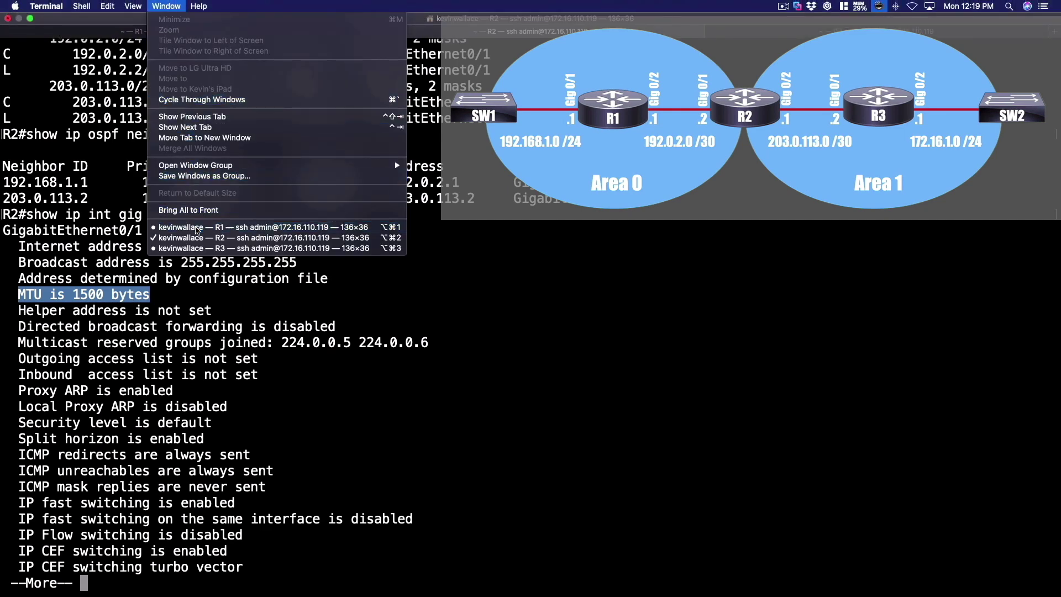
Step: On R1, show Gig 0/2 interface details, marking the 'MTU is 1478 bytes' line
left_click(197, 228)
type("q")
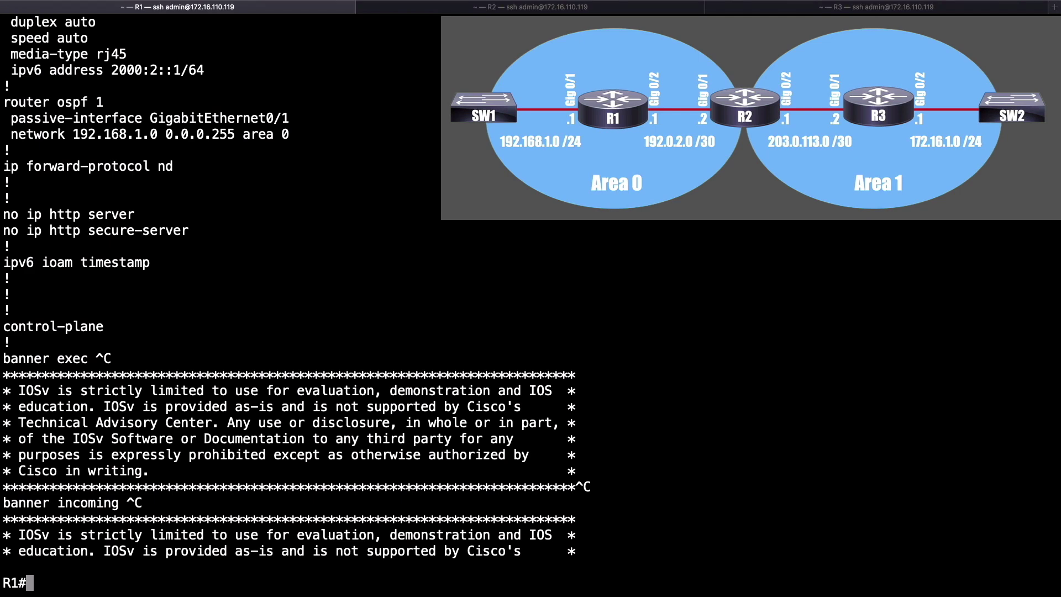
type("show ip int ")
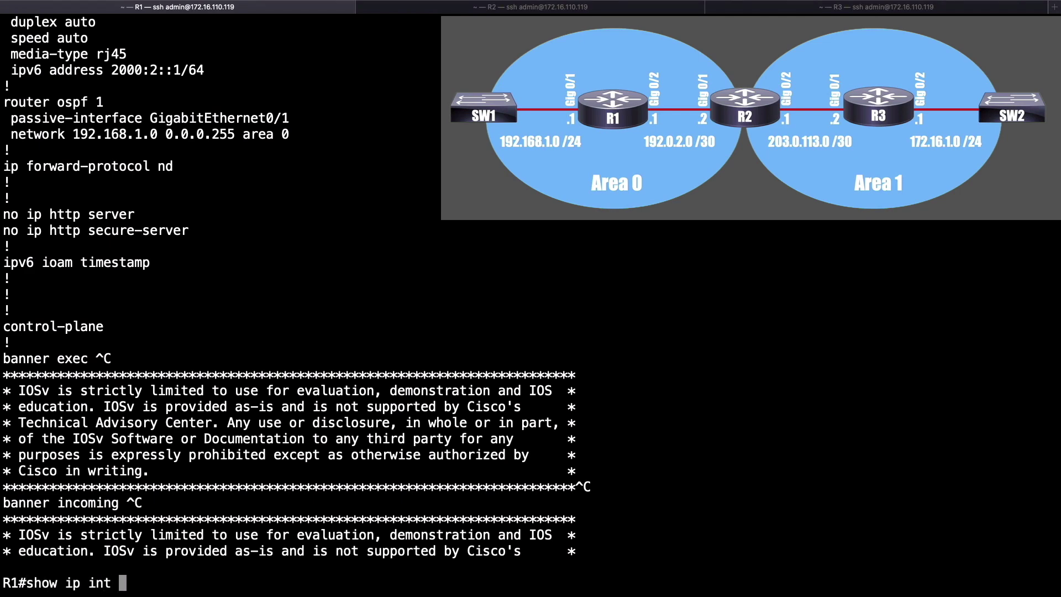
type("gig 0/2")
key("Return")
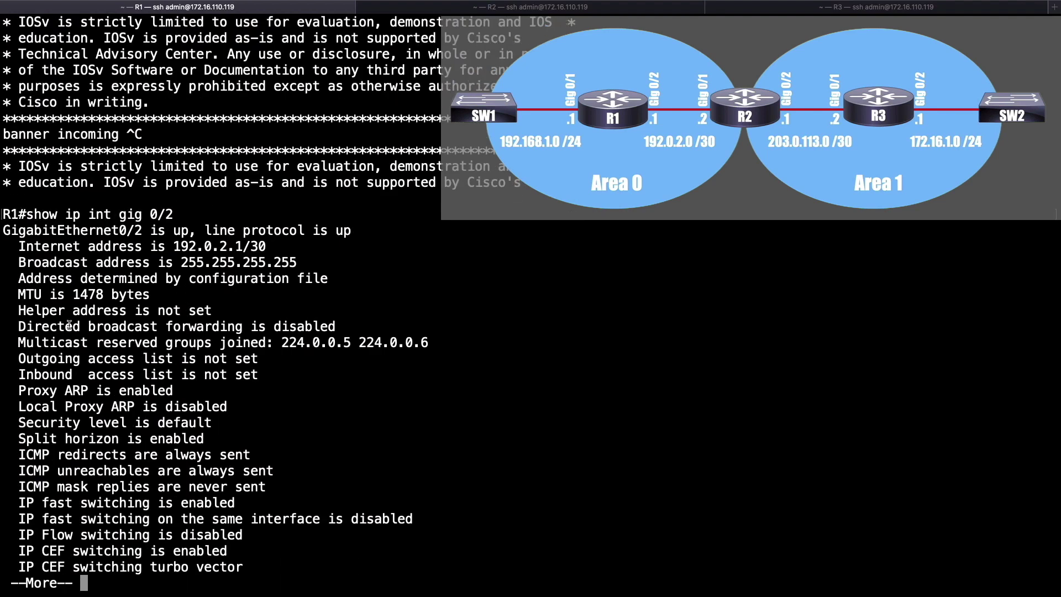
left_click_drag(148, 297, 10, 296)
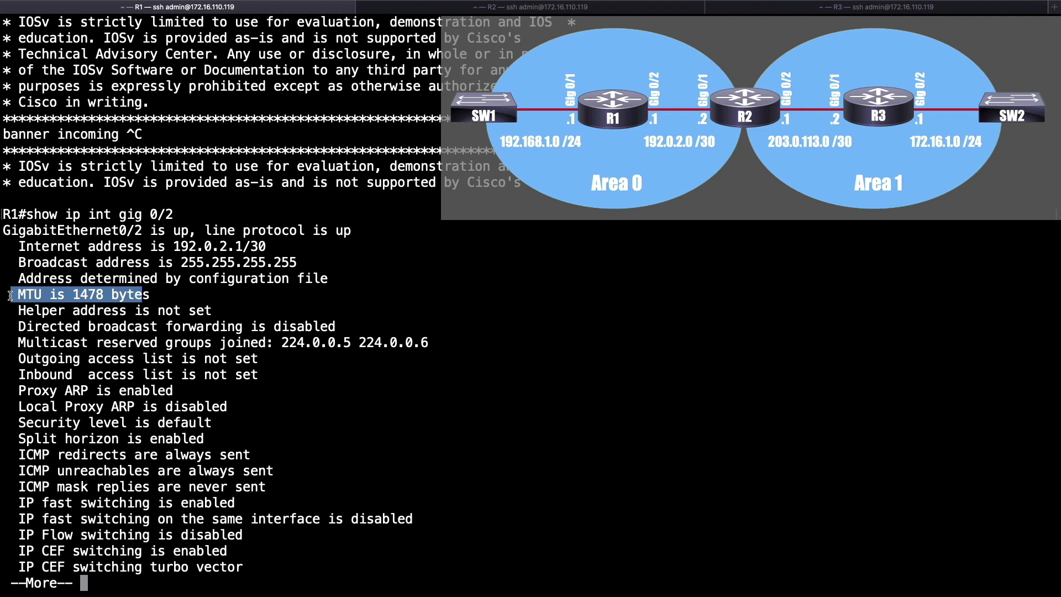
key("q")
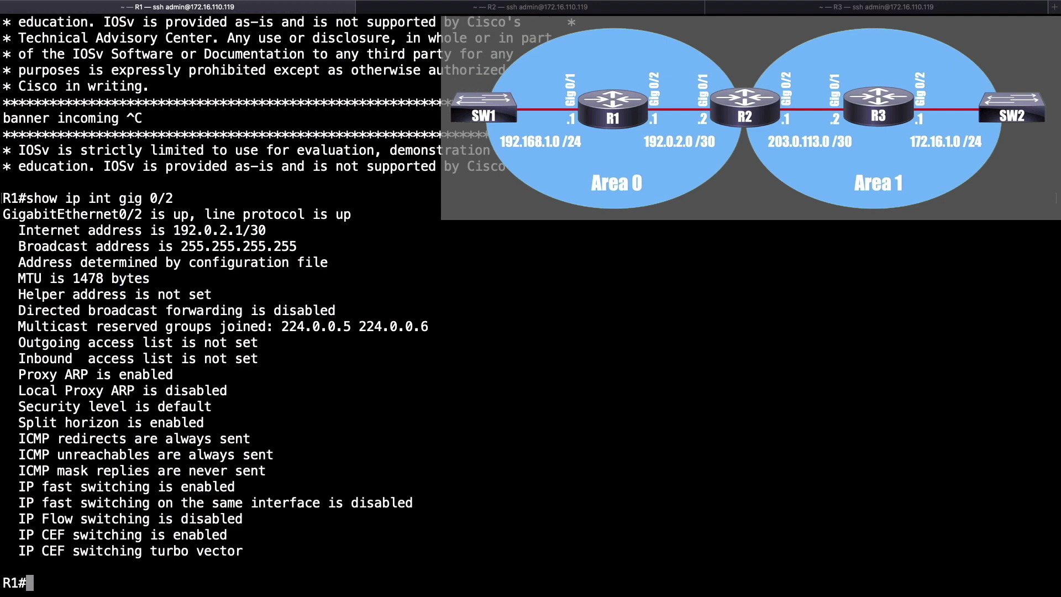
Step: Page through R1's running configuration to find the 'ip mtu 1478' line
type("show run")
key("Return")
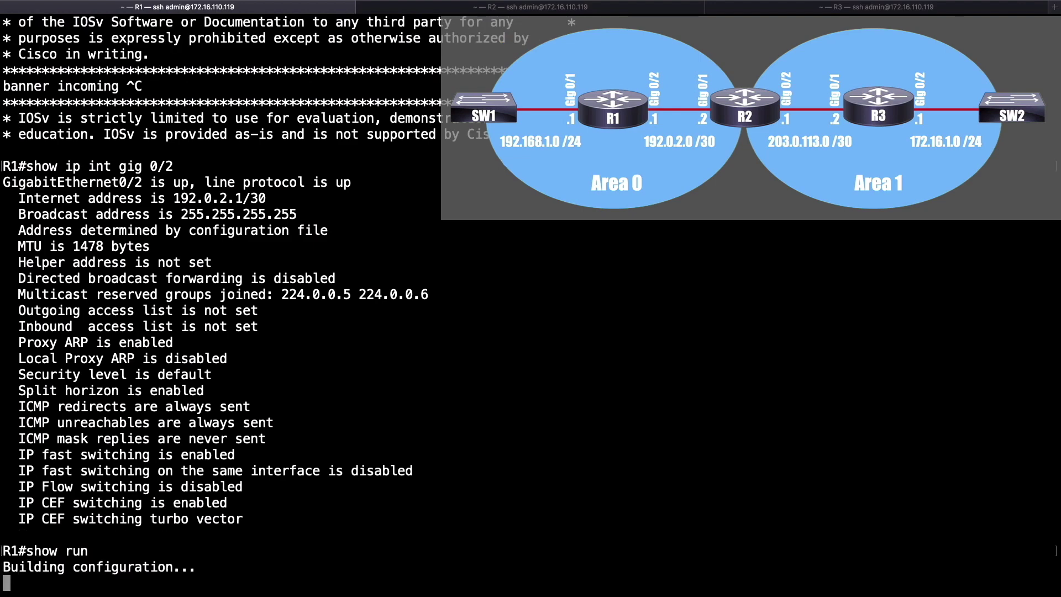
key("space")
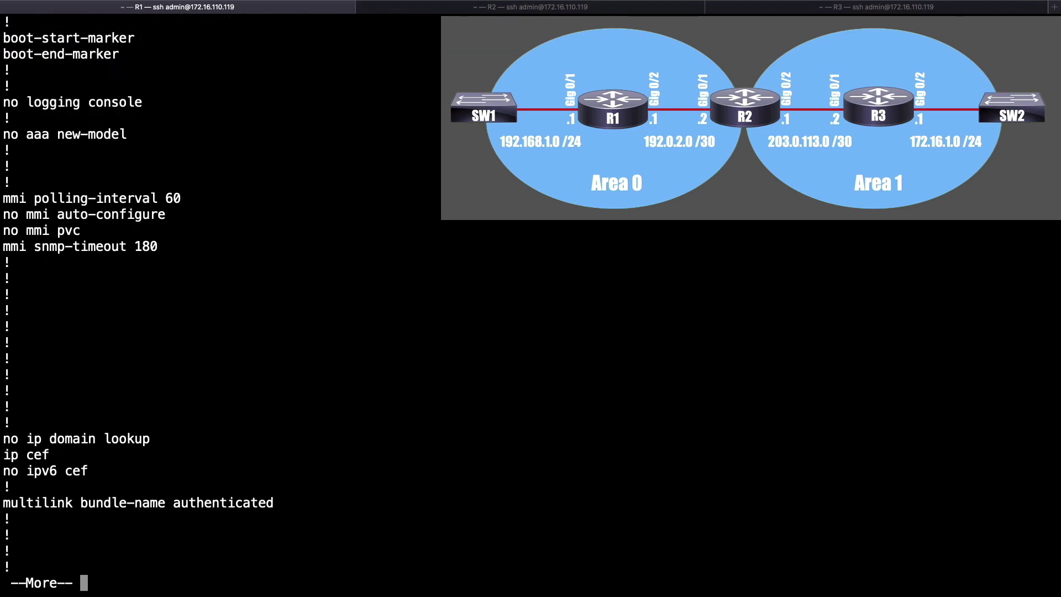
key("space")
key("space")
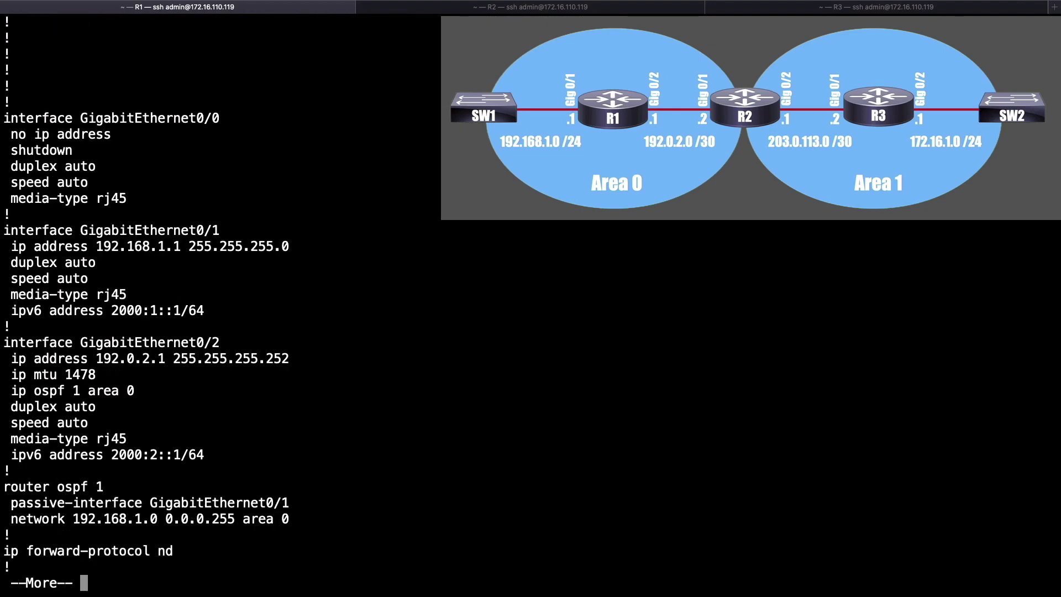
left_click_drag(97, 376, 12, 377)
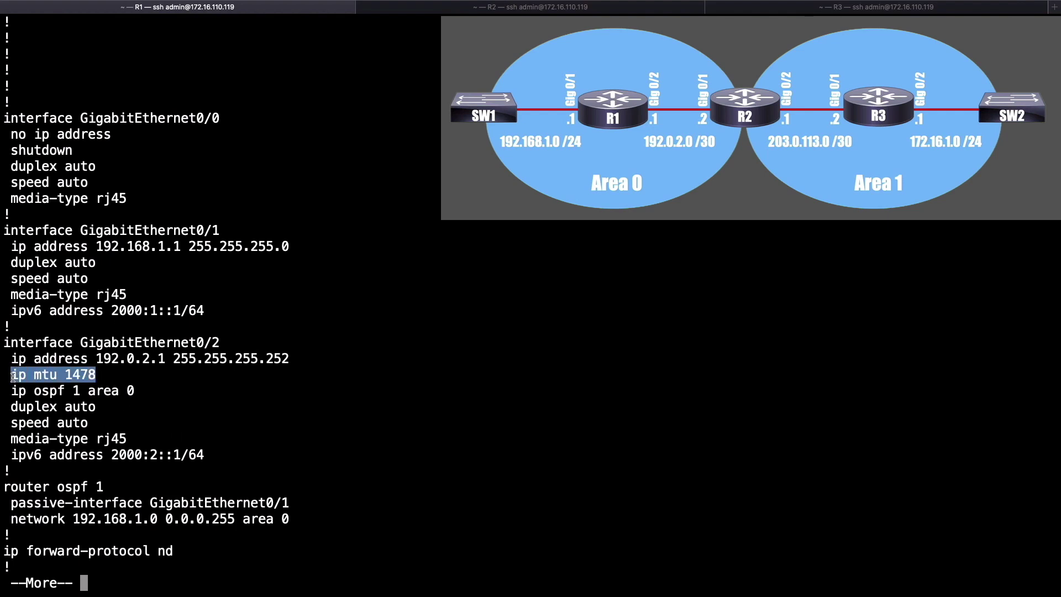
Step: Reset R1's Gig 0/2 MTU with 'default ip mtu' and leave configuration mode
type("qconf term")
key("Return")
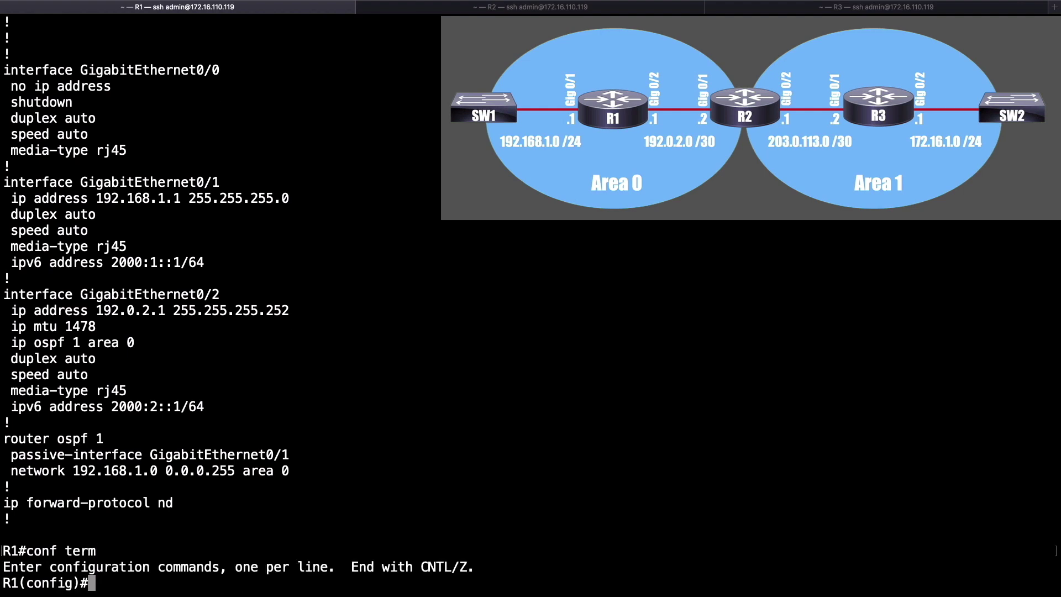
type("int gig 0/2")
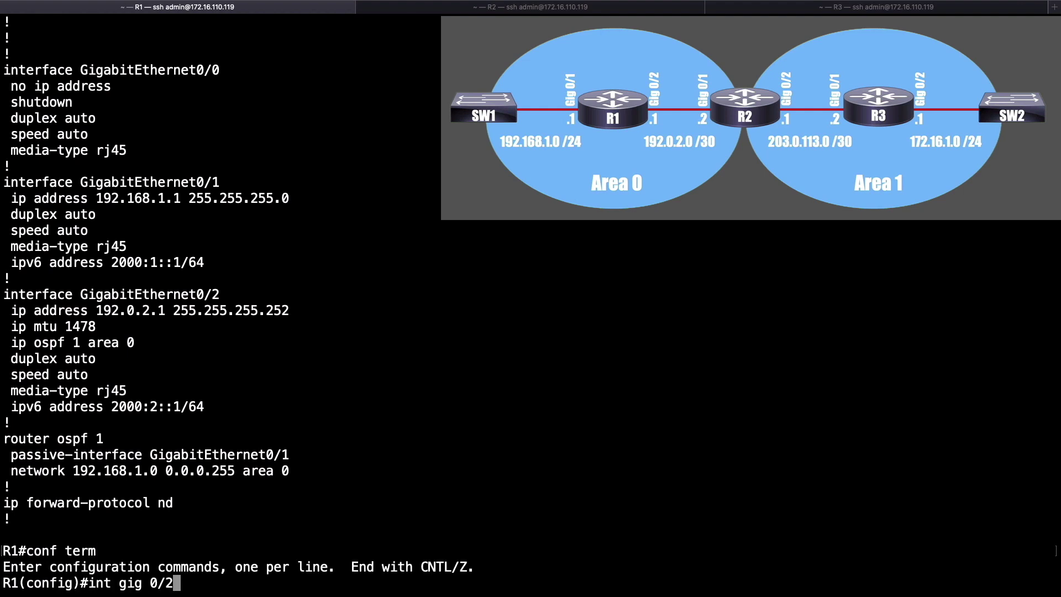
key("Return")
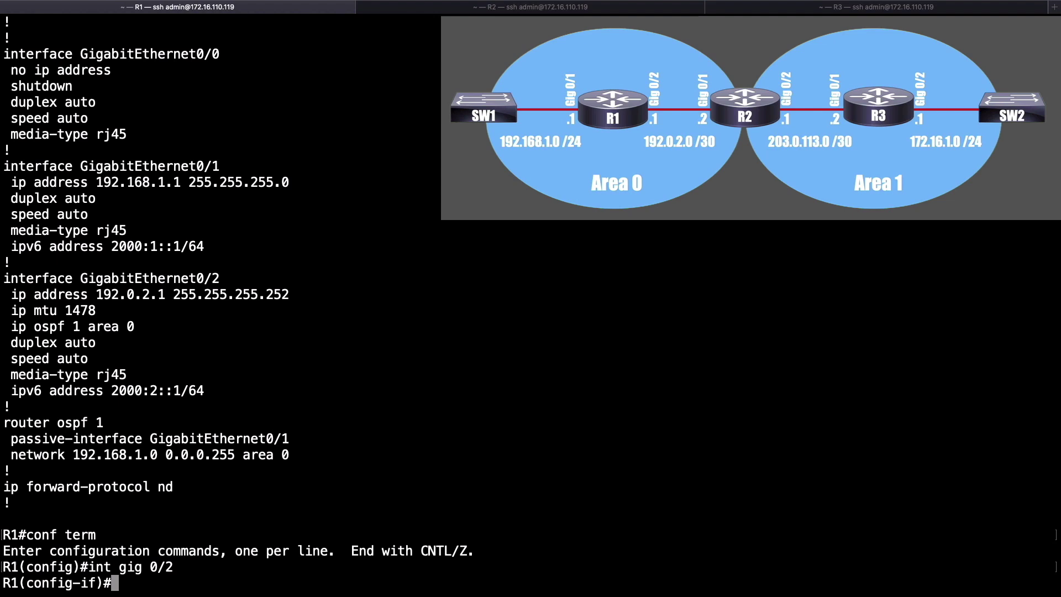
type("ip mtu 1500")
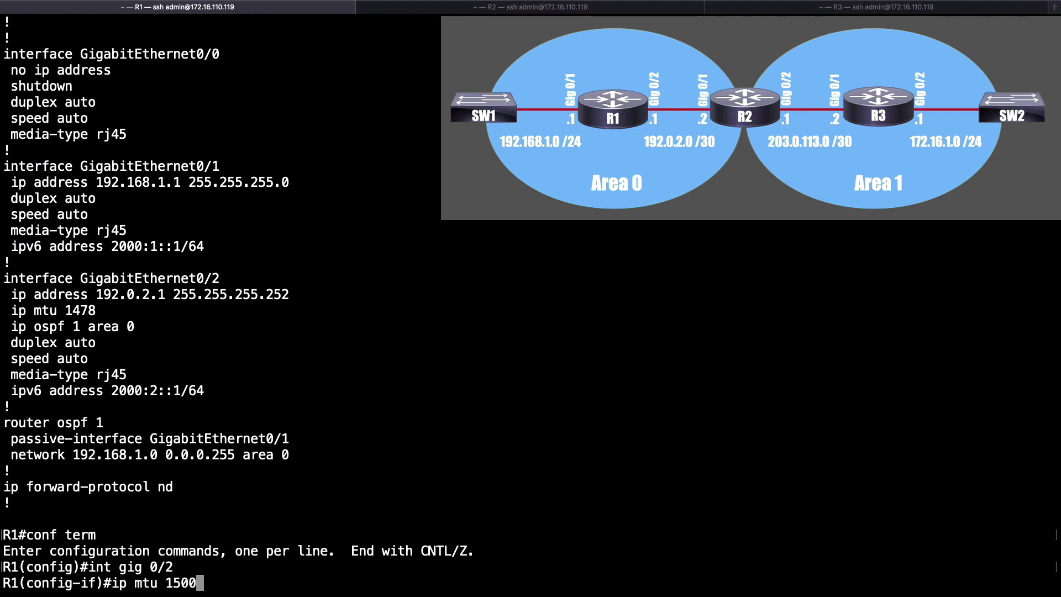
key("BackSpace")
key("BackSpace")
key("BackSpace")
key("BackSpace")
key("BackSpace")
key("BackSpace")
key("BackSpace")
key("BackSpace")
key("BackSpace")
key("BackSpace")
key("BackSpace")
type("default ")
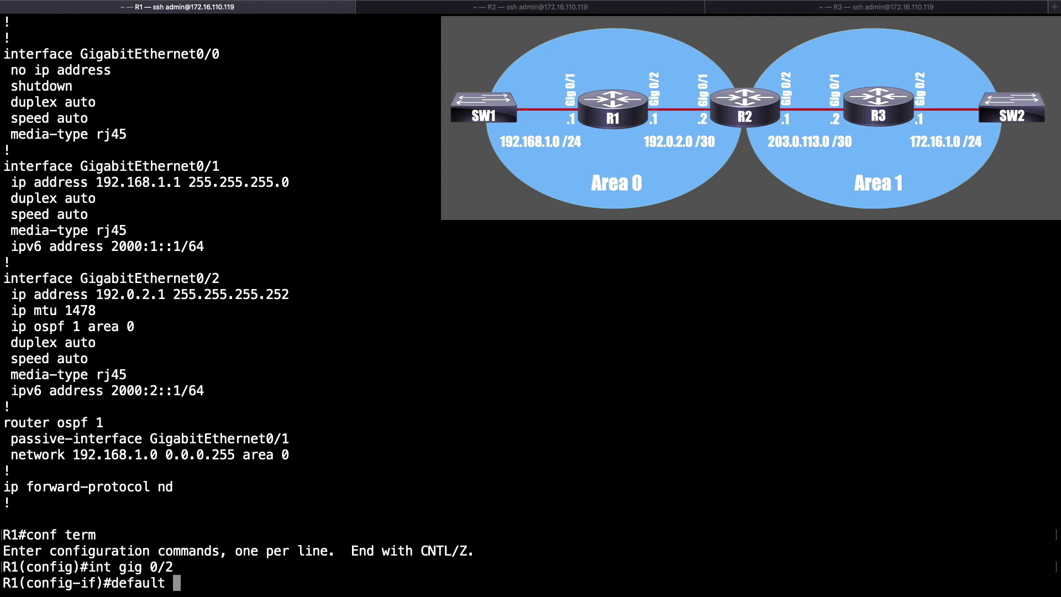
type("ip mtu")
key("Return")
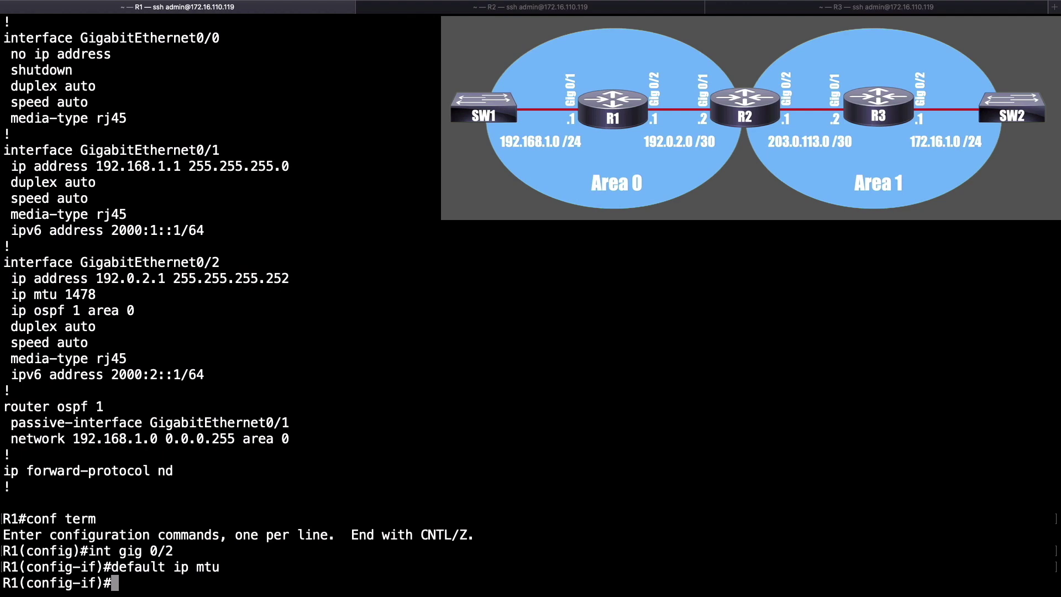
type("end")
key("Return")
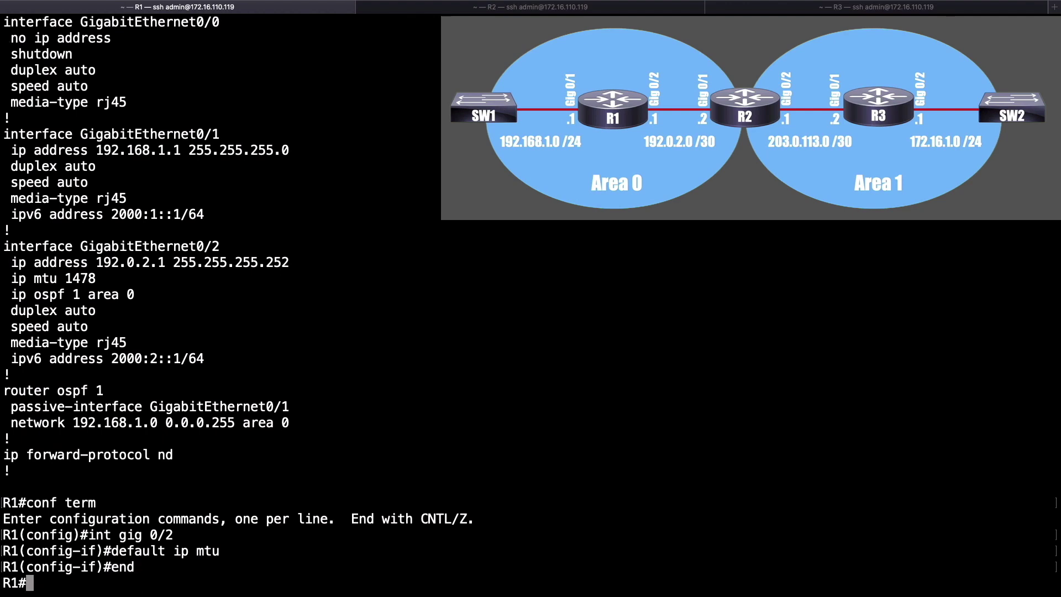
Step: Verify R1's OSPF neighbor 203.0.113.1 is now FULL/DR
type("show ip o")
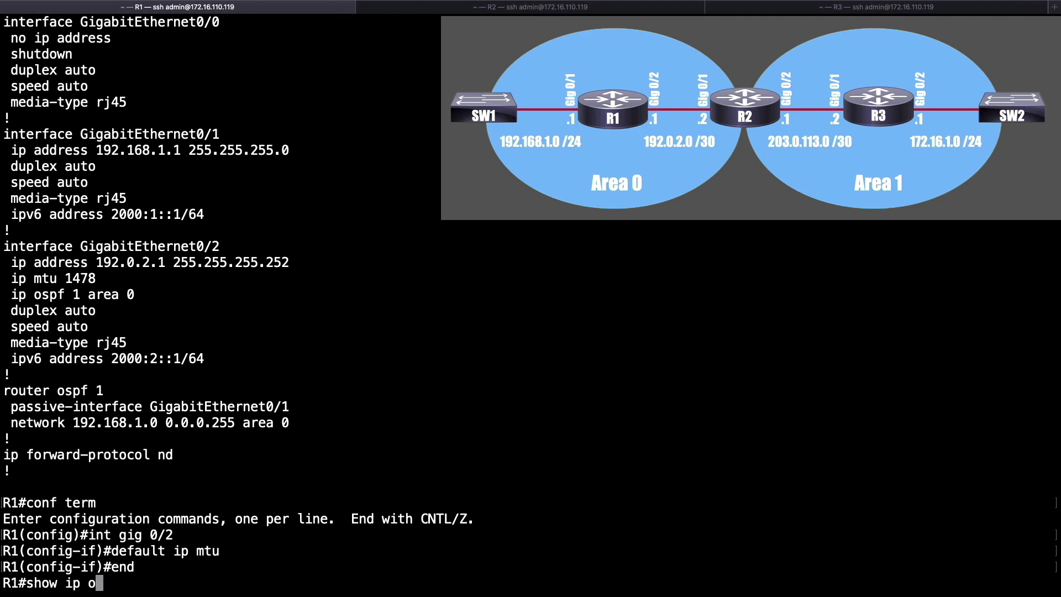
type("spf nei")
key("Tab")
key("Return")
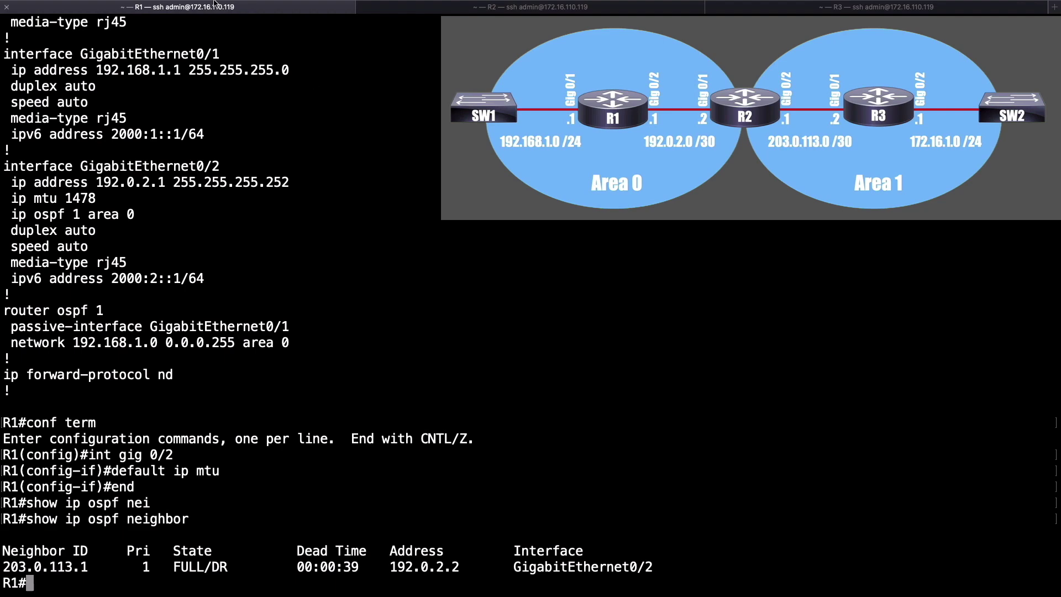
mouse_move(215, 3)
left_click(166, 6)
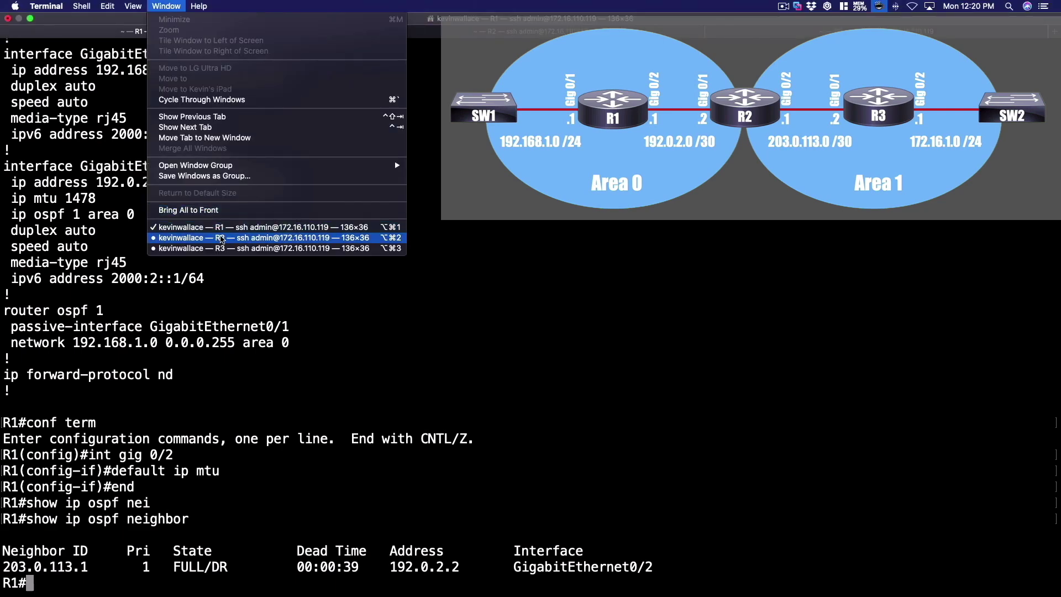
Step: On R2, list OSPF neighbors, marking 192.168.1.1 and 203.0.113.2 both FULL
left_click(221, 238)
type("q")
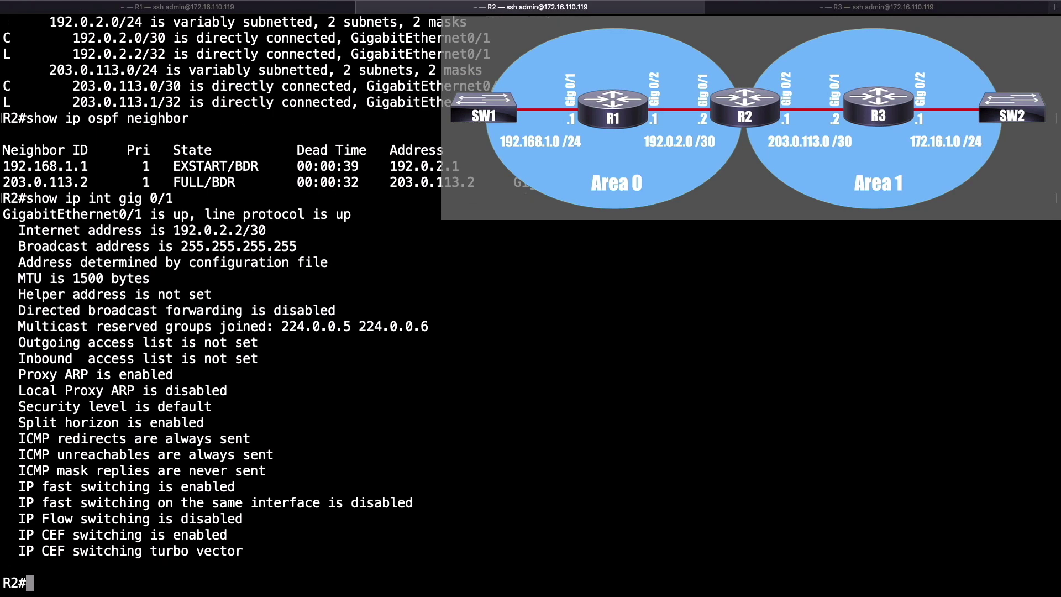
type("show ip ospf nei")
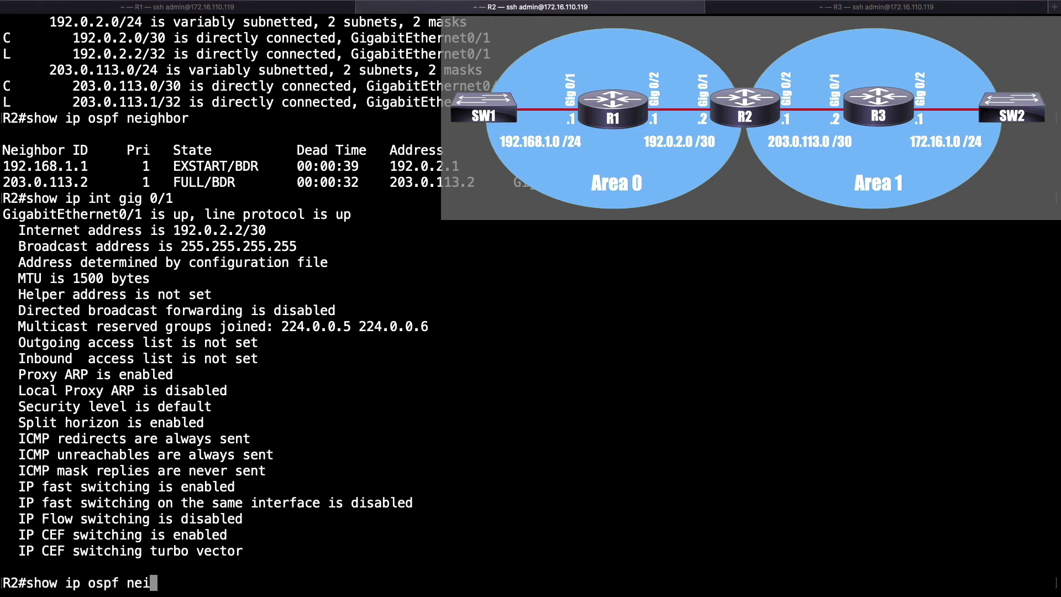
key("Tab")
key("Return")
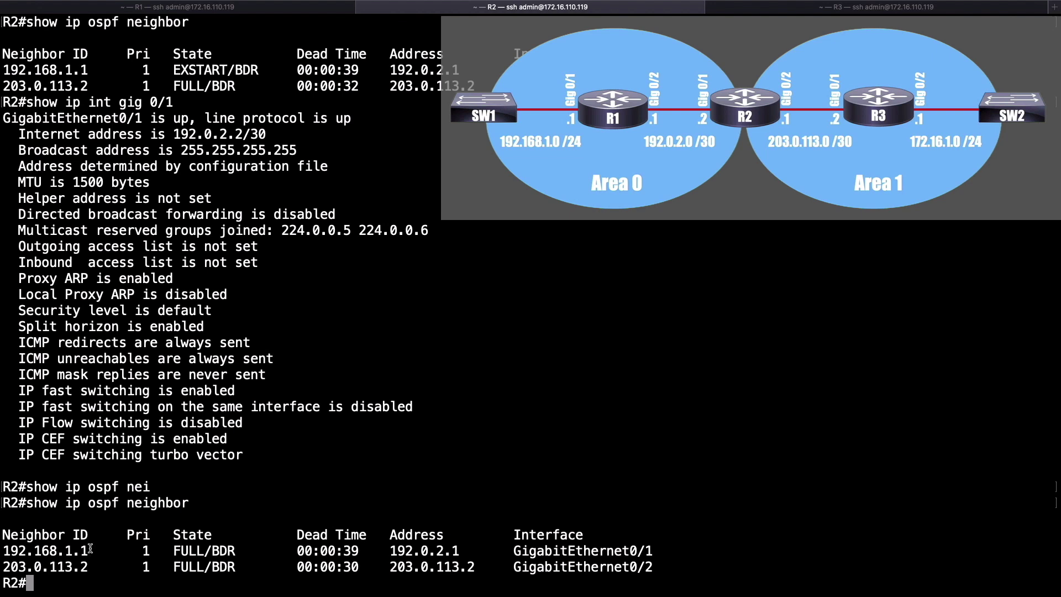
left_click_drag(90, 548, 2, 549)
left_click_drag(104, 566, 3, 564)
double_click(188, 550)
double_click(188, 566)
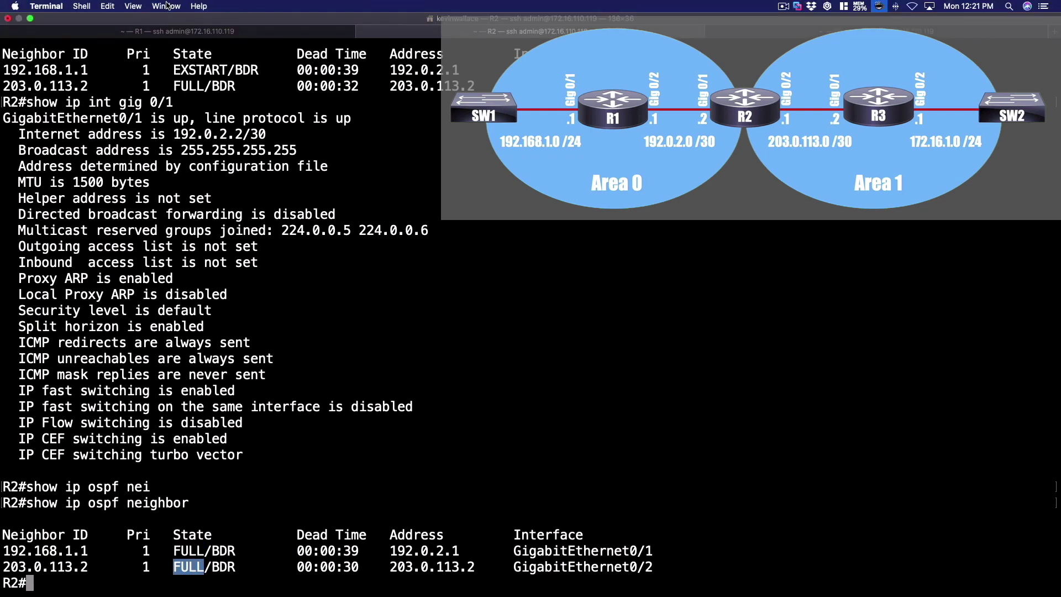
left_click(167, 5)
Step: On R1, show the routing table, marking O IA routes 172.16.1.0 and 203.0.113.0
left_click(208, 227)
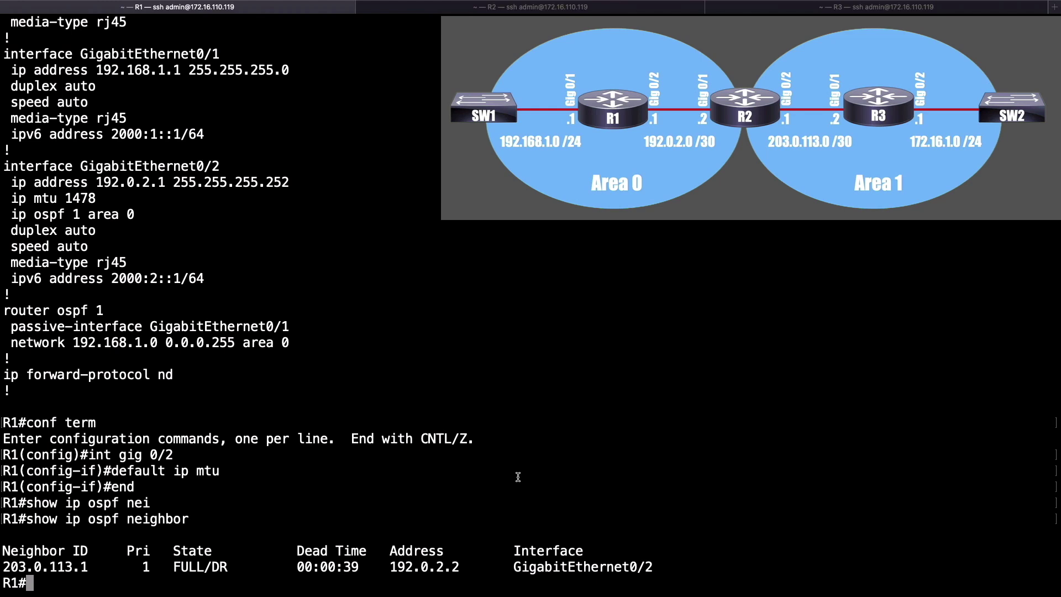
type("show ip route")
key("Return")
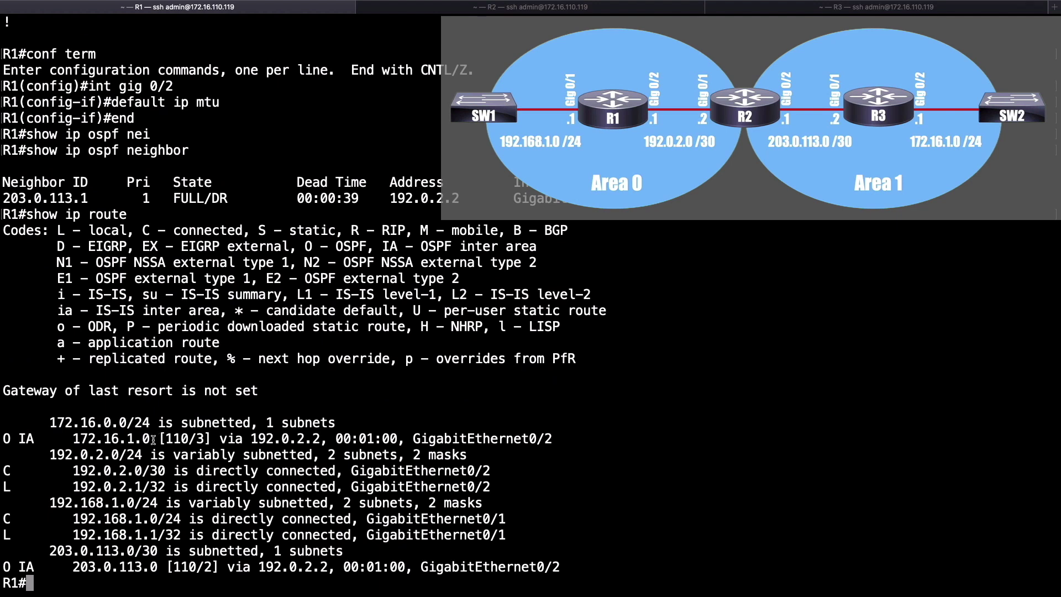
left_click_drag(152, 438, 2, 438)
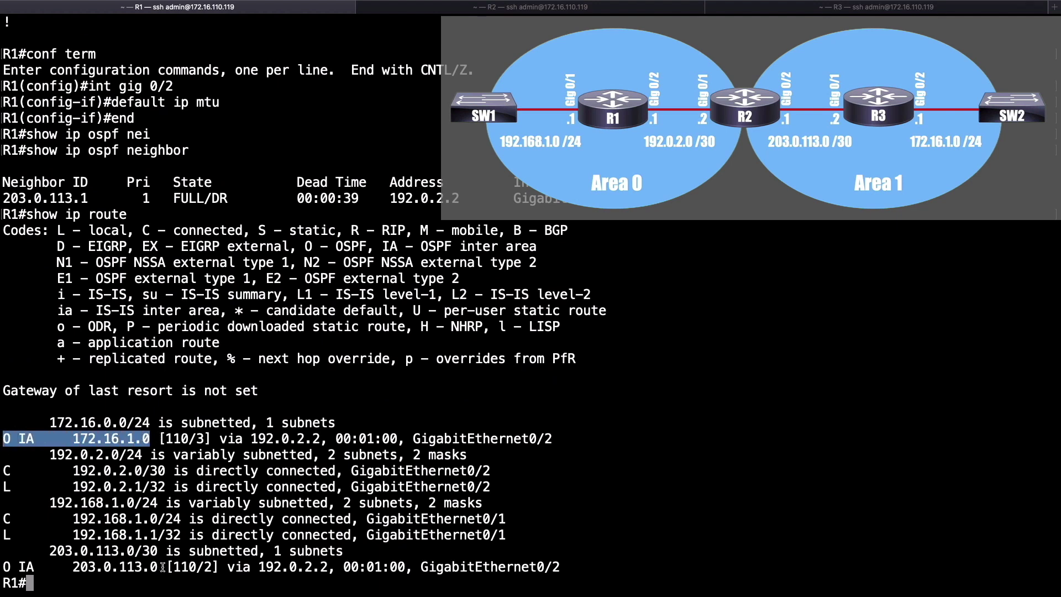
left_click_drag(152, 566, 4, 567)
left_click(115, 511)
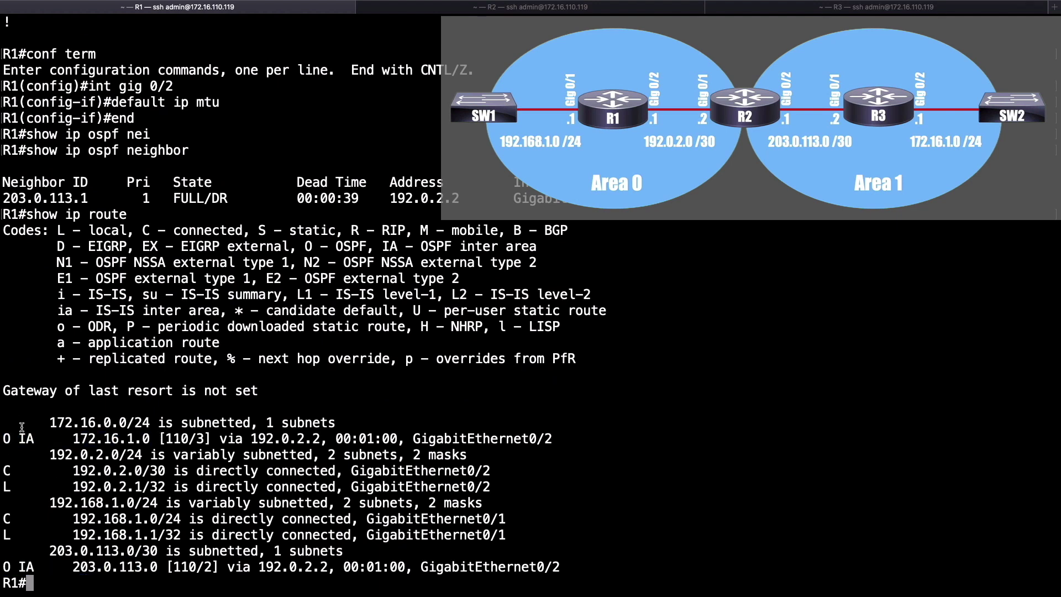
left_click_drag(36, 439, 19, 438)
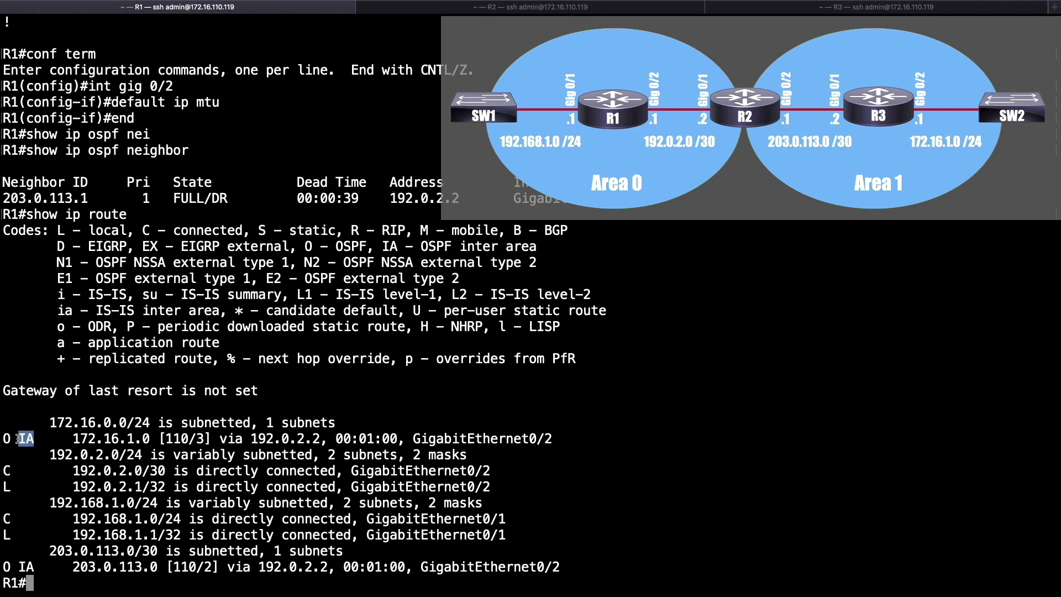